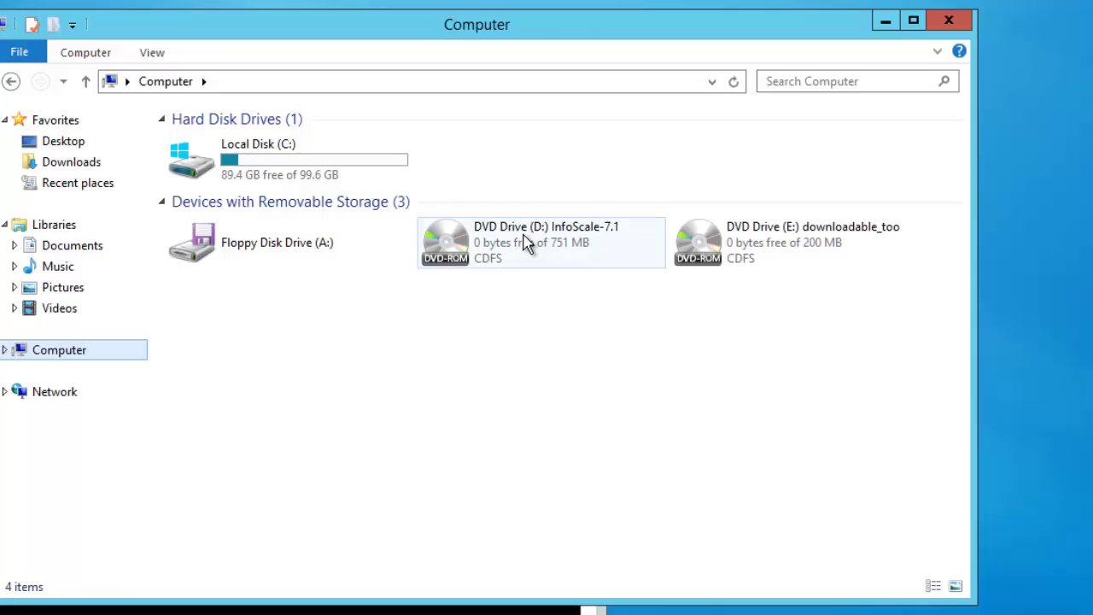
# Open the InfoScale-7.1 DVD drive (D:), run Setup as administrator and allow the Veritas Product Installer to make changes.
pyautogui.rightClick(523, 246)
pyautogui.click(556, 248)
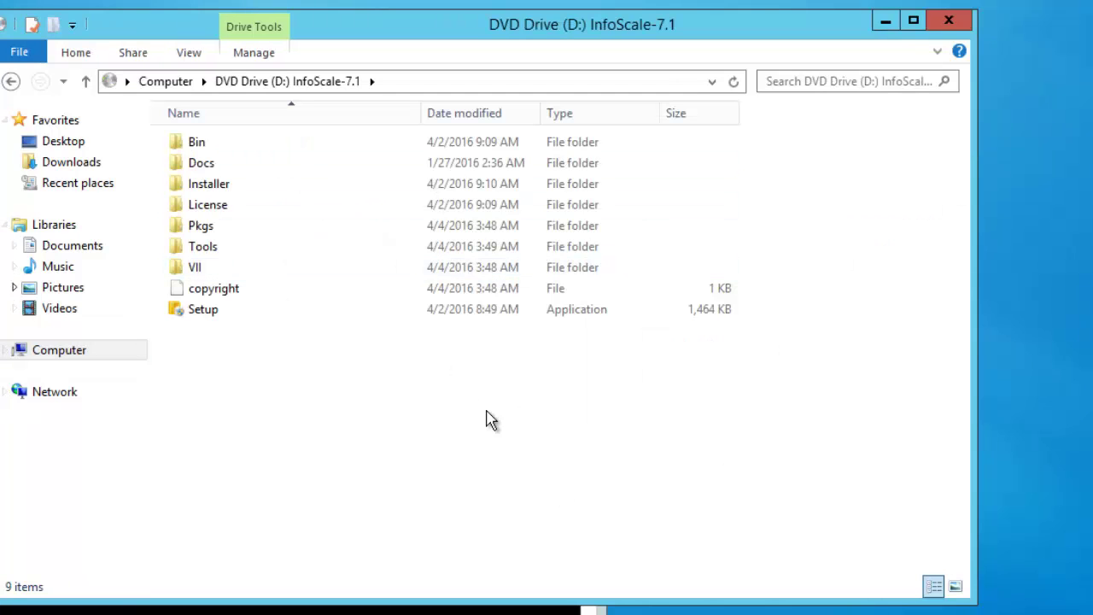
pyautogui.moveTo(649, 30); pyautogui.dragTo(779, 14)
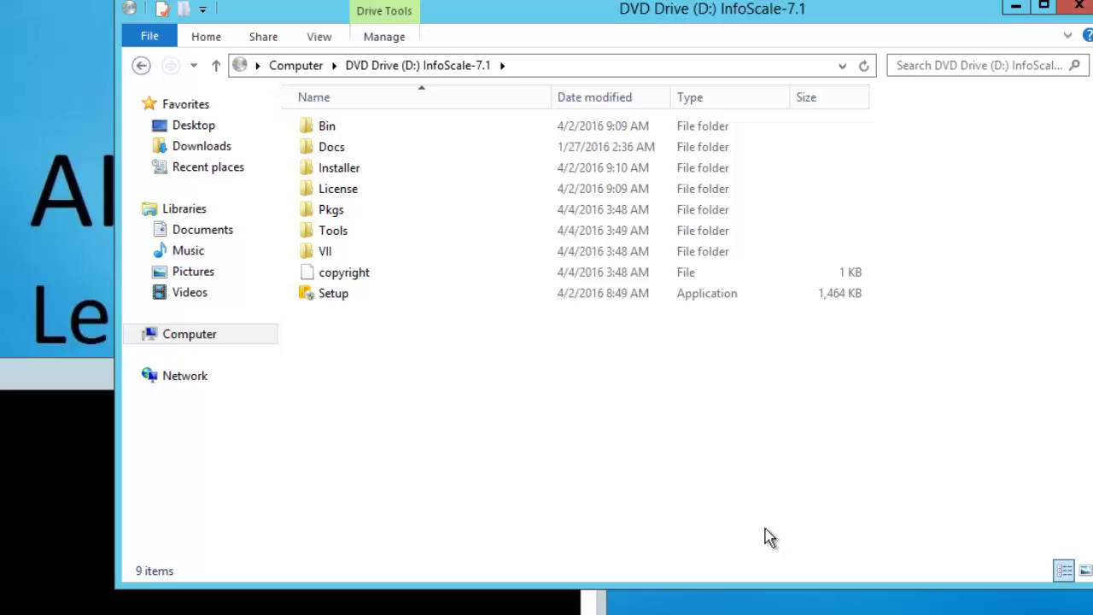
pyautogui.rightClick(341, 304)
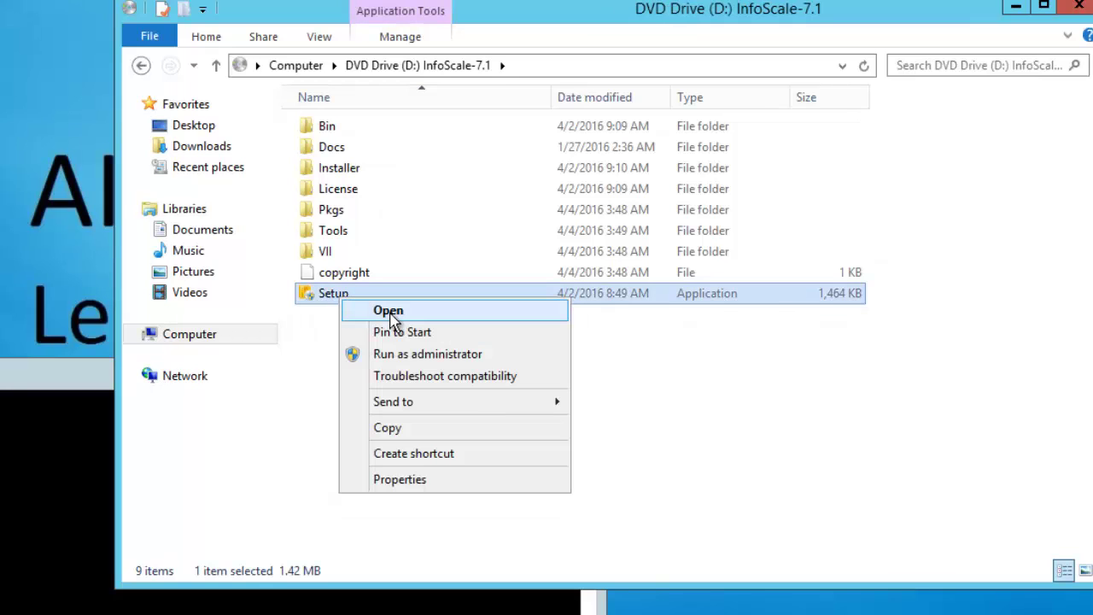
pyautogui.click(407, 355)
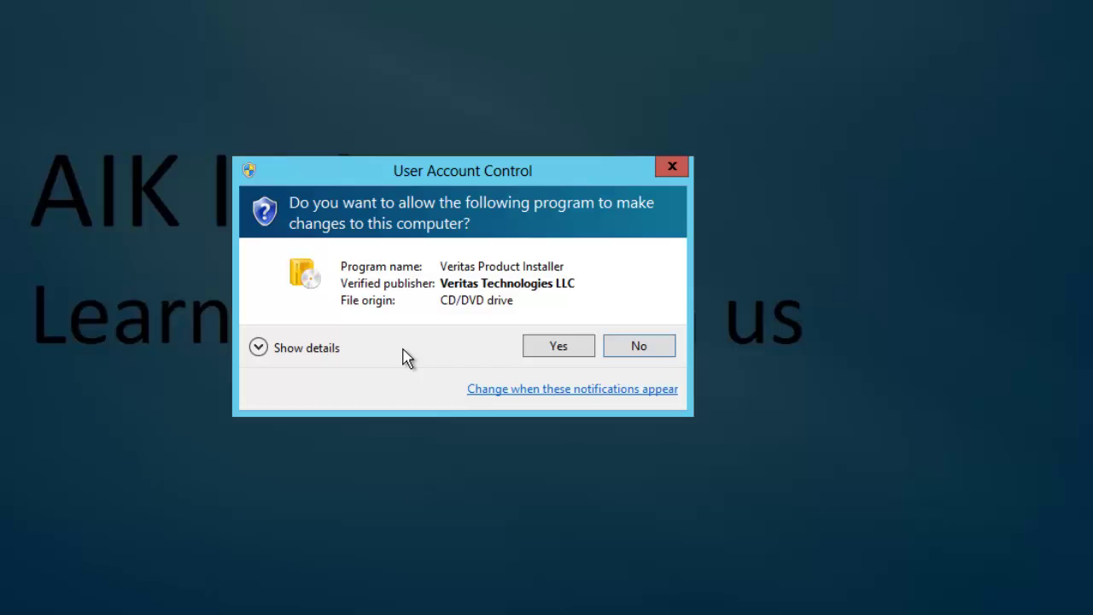
pyautogui.click(557, 347)
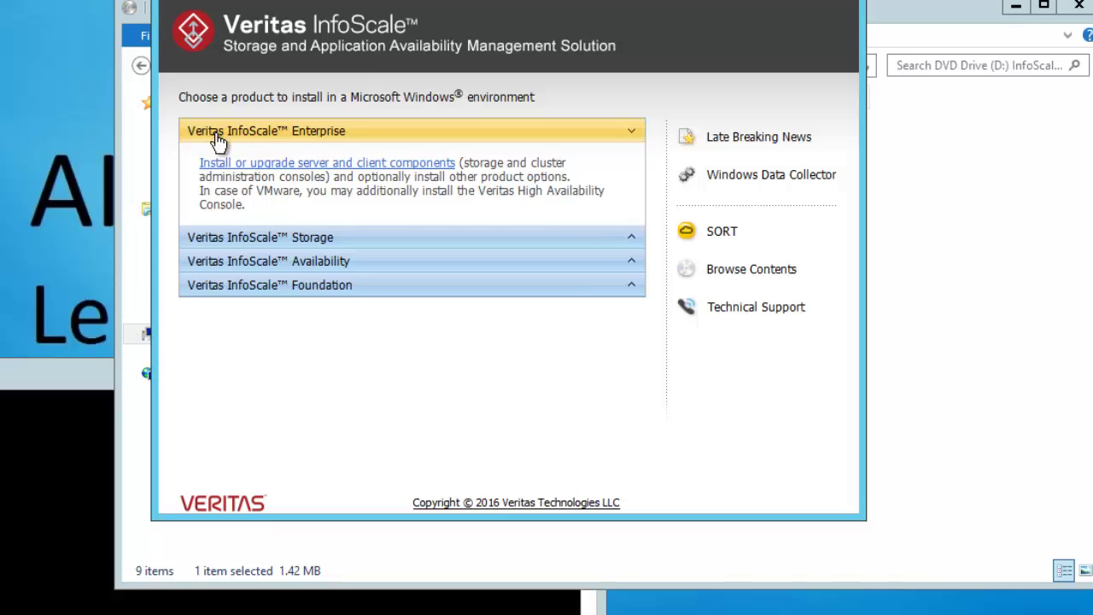
# Look through the InfoScale product editions and start installing the server and client components of Veritas InfoScale Storage.
pyautogui.click(268, 244)
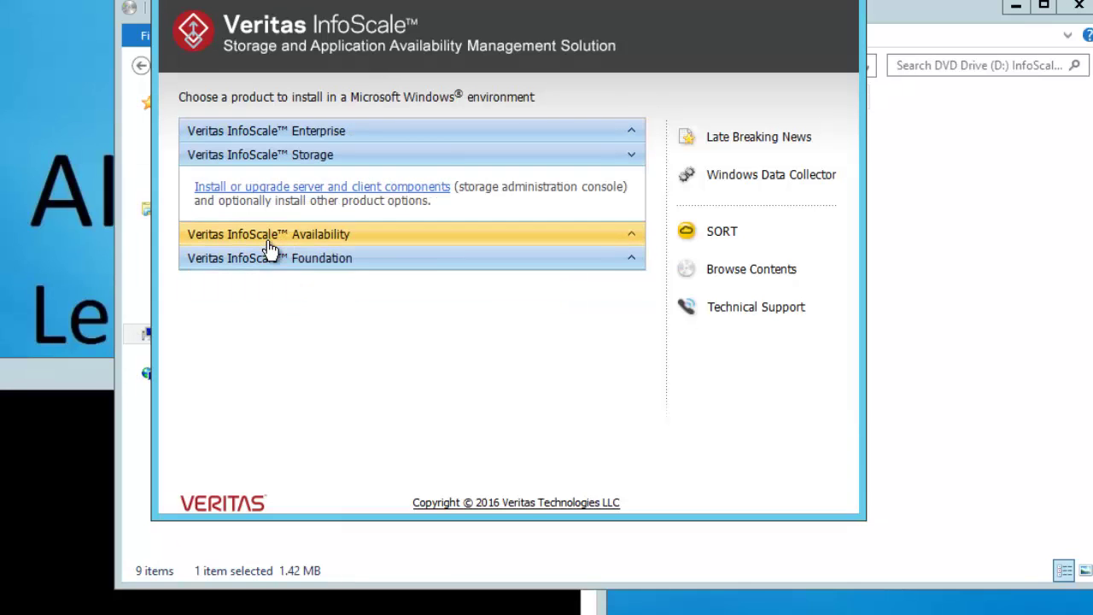
pyautogui.click(273, 243)
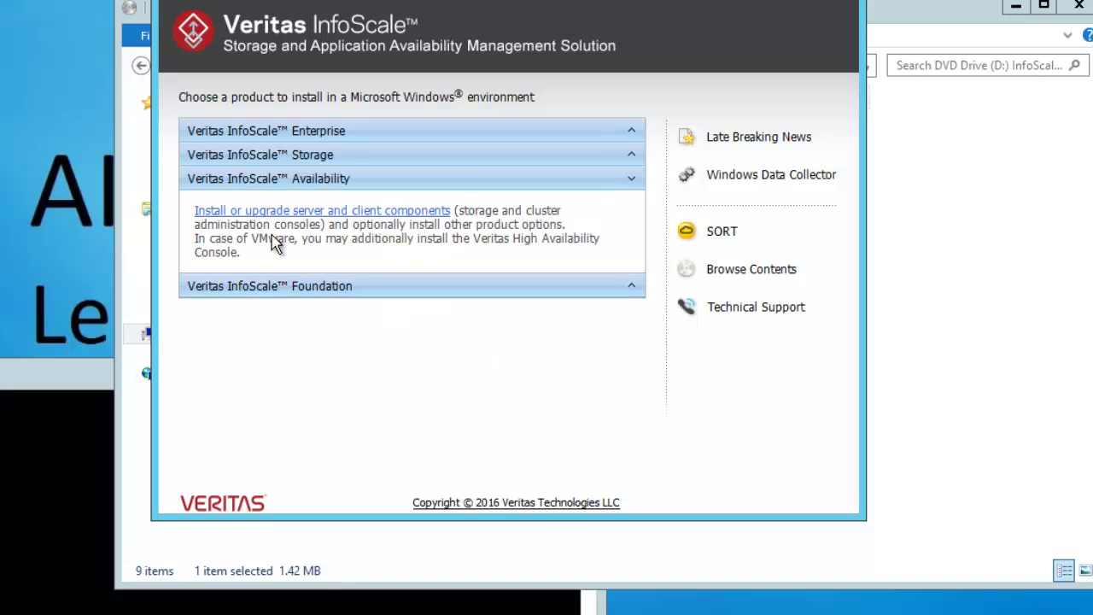
pyautogui.click(241, 291)
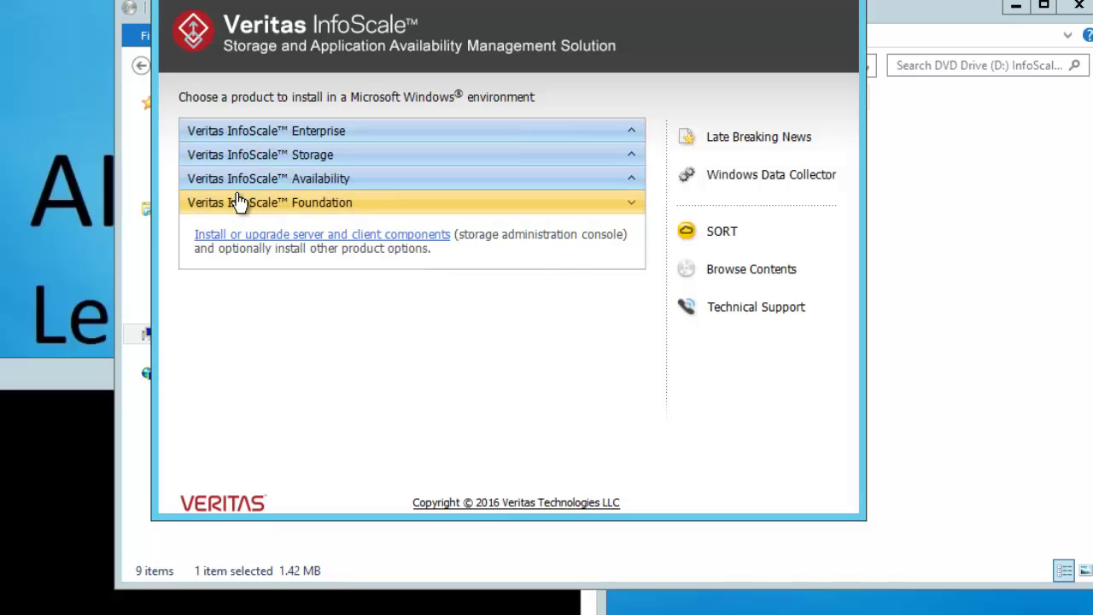
pyautogui.click(231, 163)
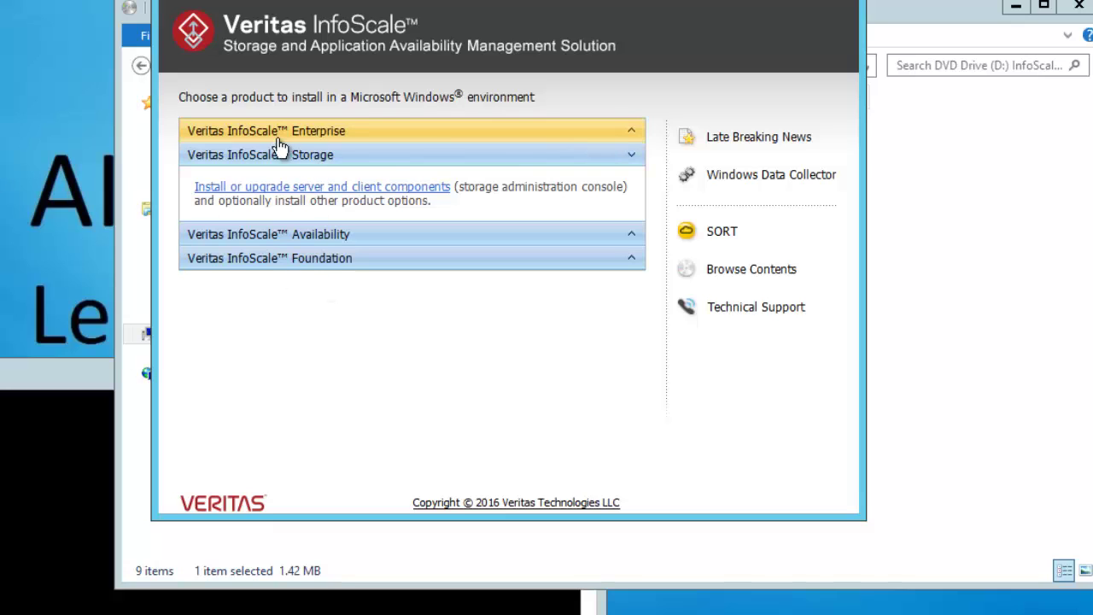
pyautogui.moveTo(492, 166)
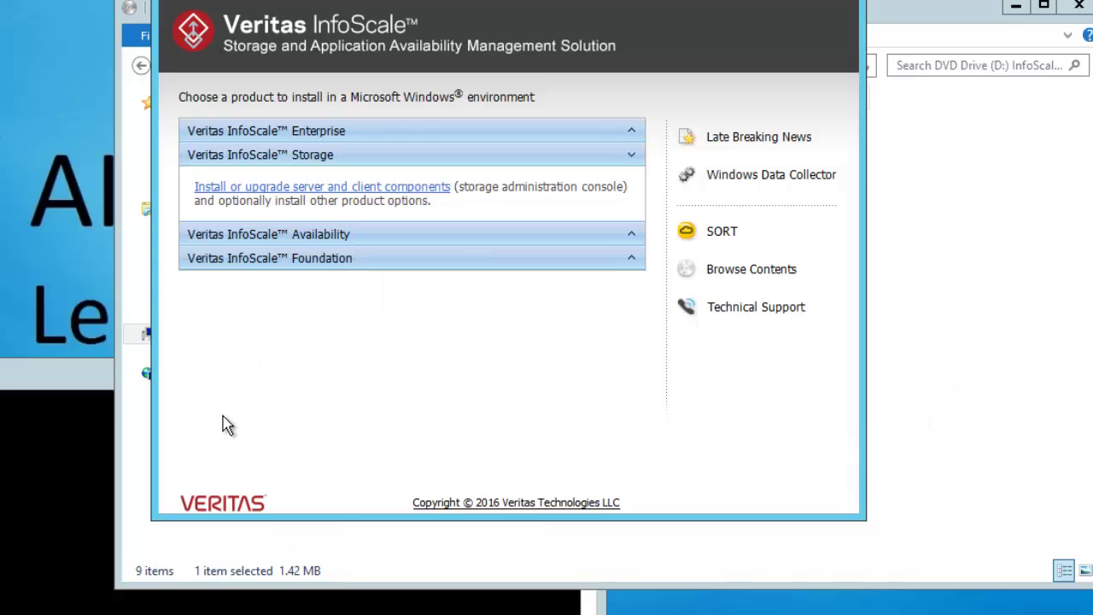
pyautogui.click(408, 189)
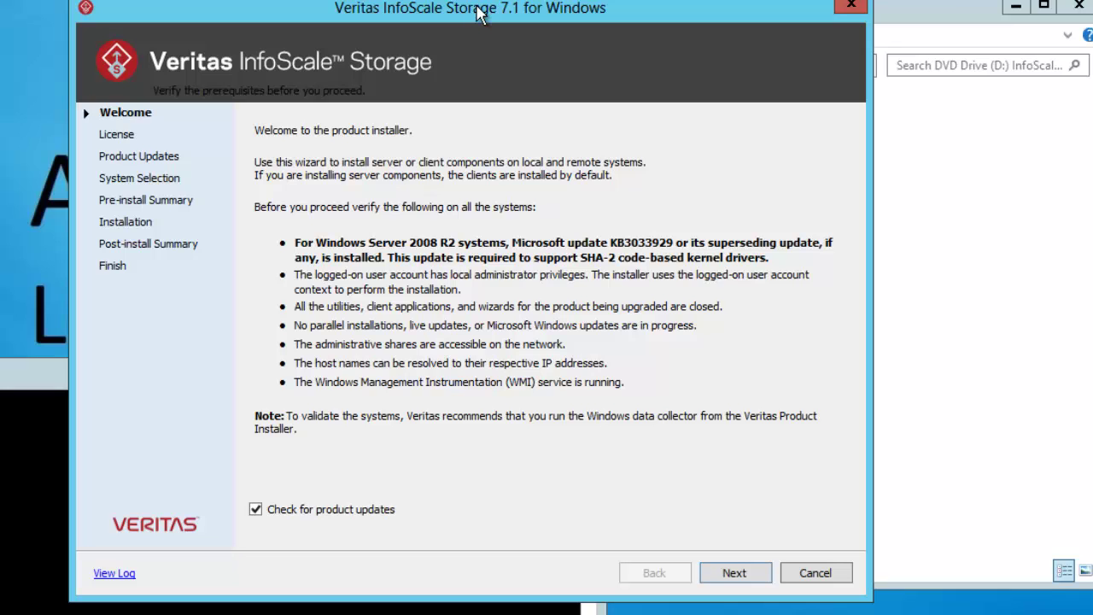
# Review the prerequisites, including the required update KB3033929, and turn off the check for product updates.
pyautogui.moveTo(483, 9); pyautogui.dragTo(483, 0)
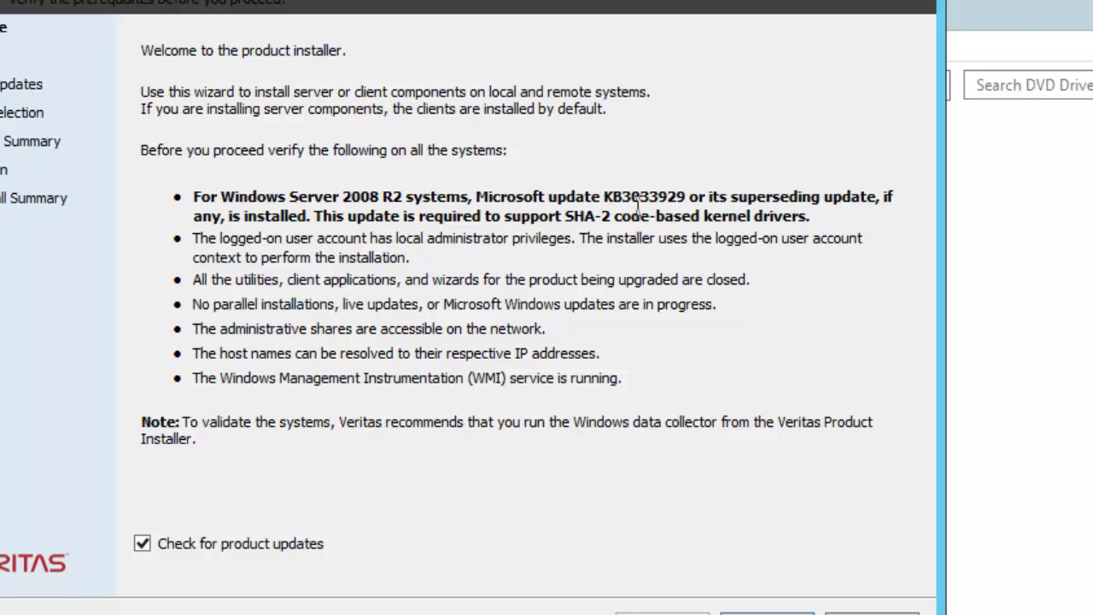
pyautogui.moveTo(548, 198); pyautogui.dragTo(675, 189)
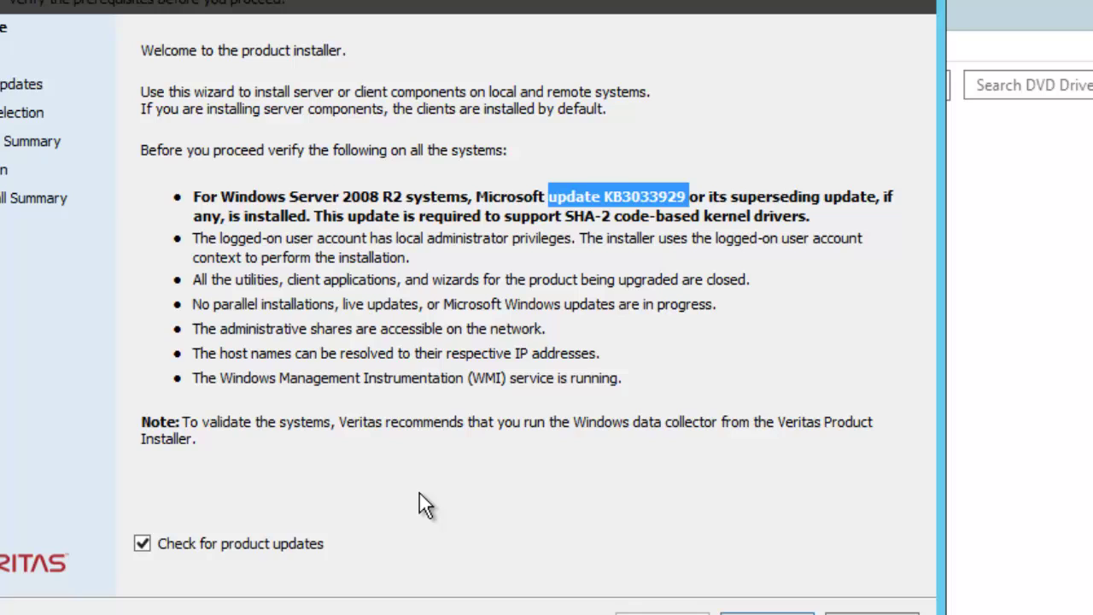
pyautogui.click(198, 247)
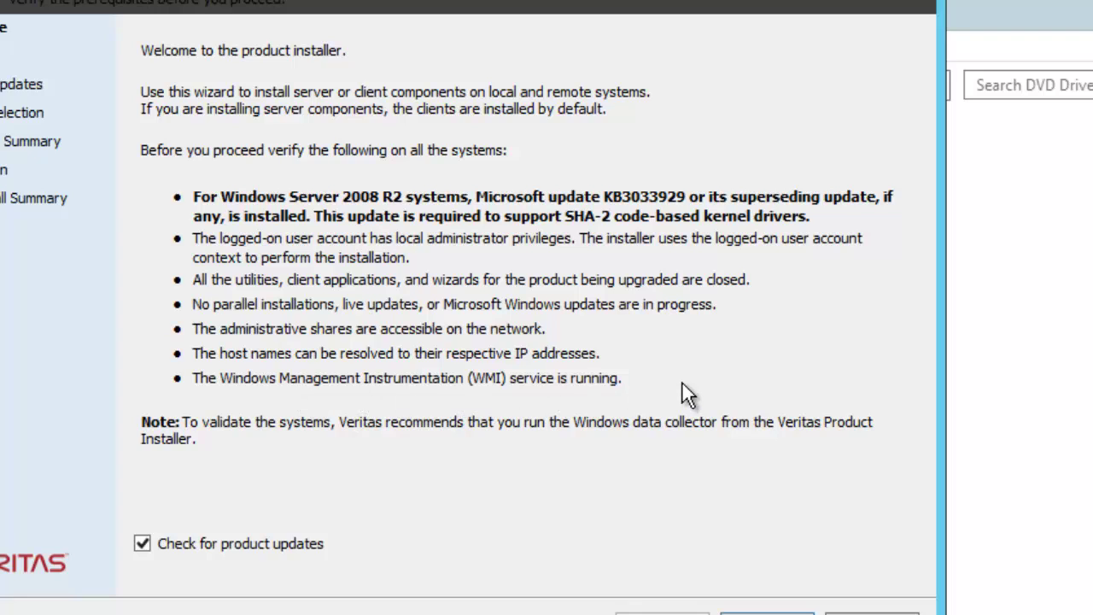
pyautogui.click(142, 545)
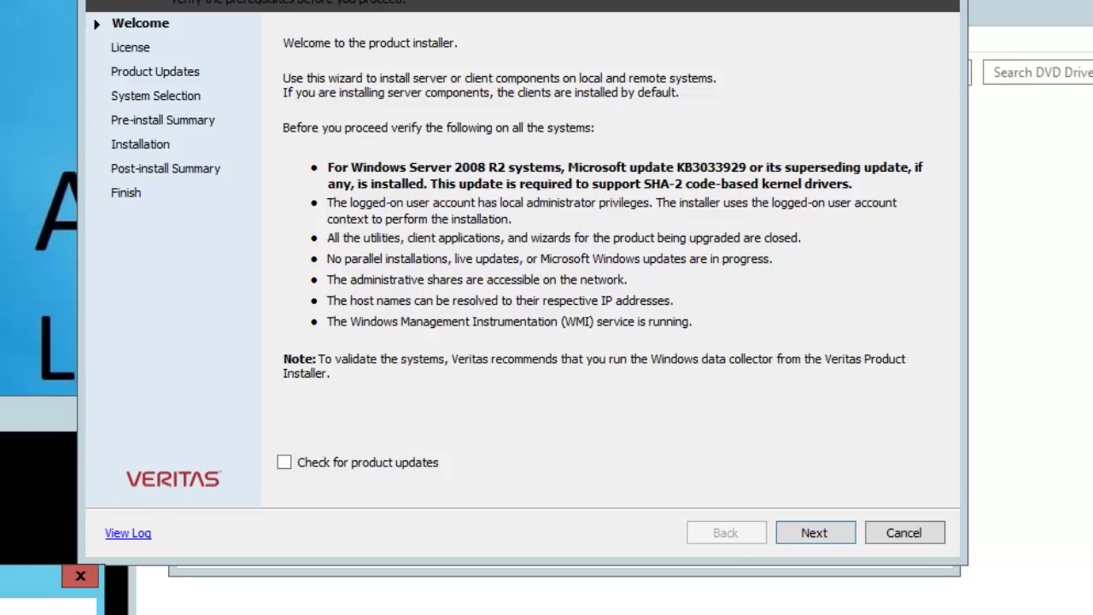
# Open services.msc, check the status of the Windows Management Instrumentation service, and return to the product installer.
pyautogui.press('super+r')
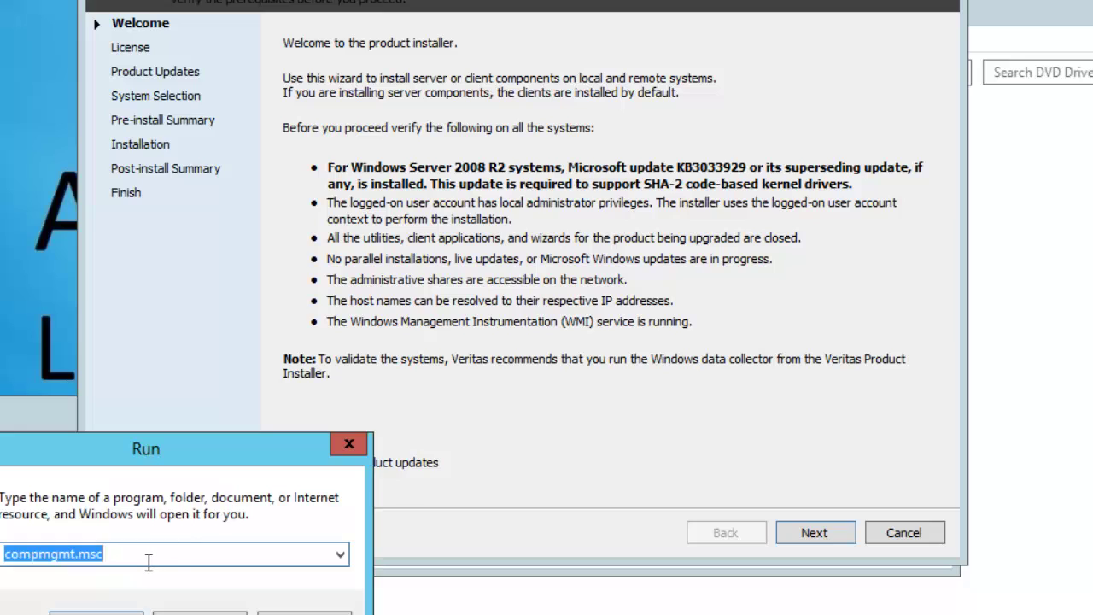
pyautogui.write('servic')
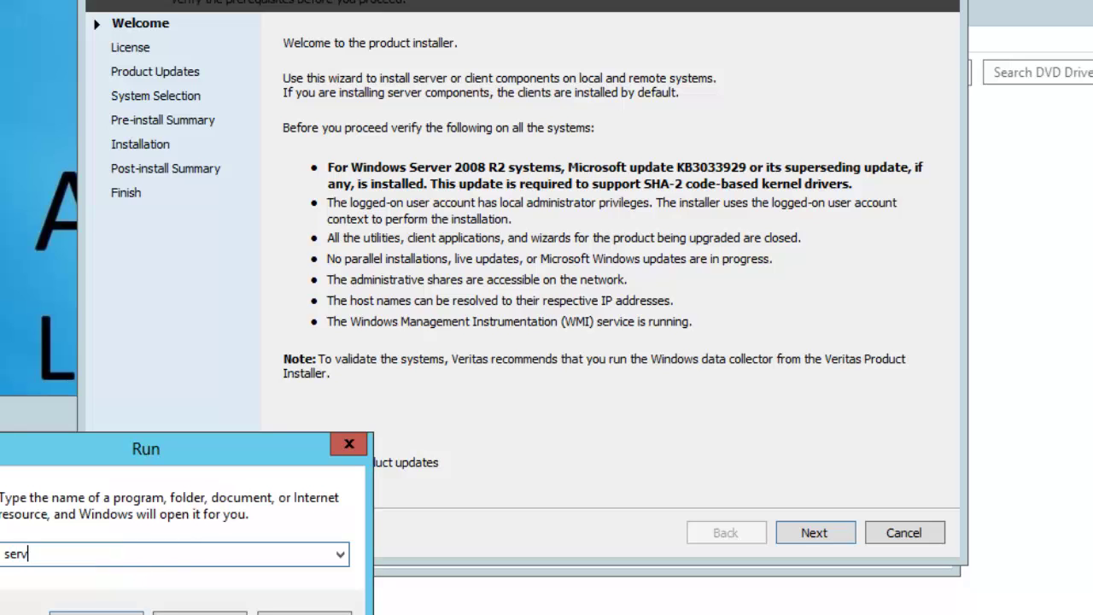
pyautogui.write('es.msc')
pyautogui.press('Return')
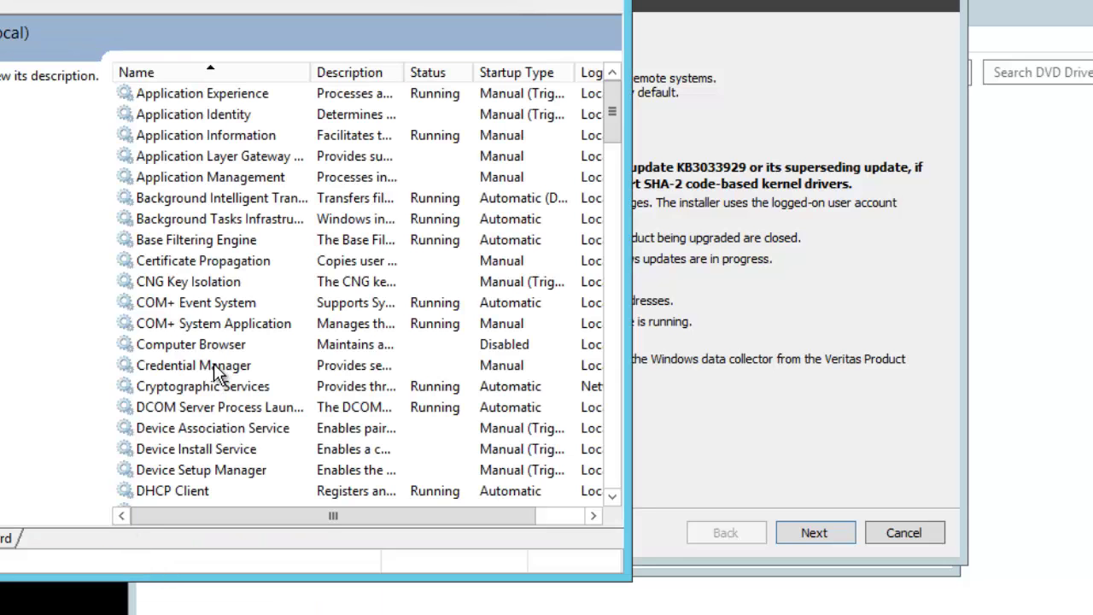
pyautogui.click(214, 365)
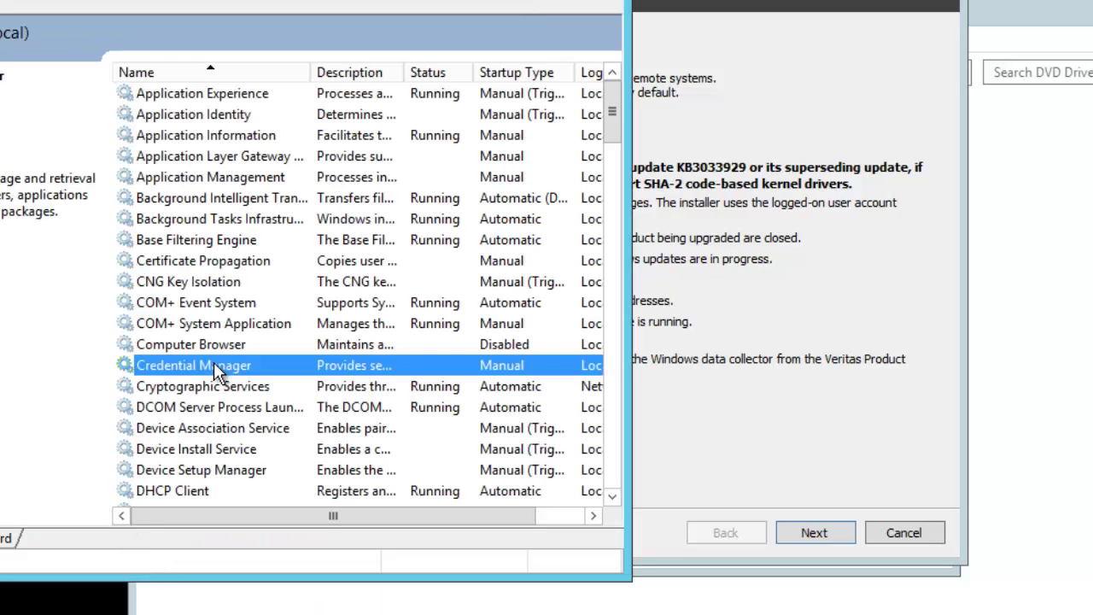
pyautogui.press('w')
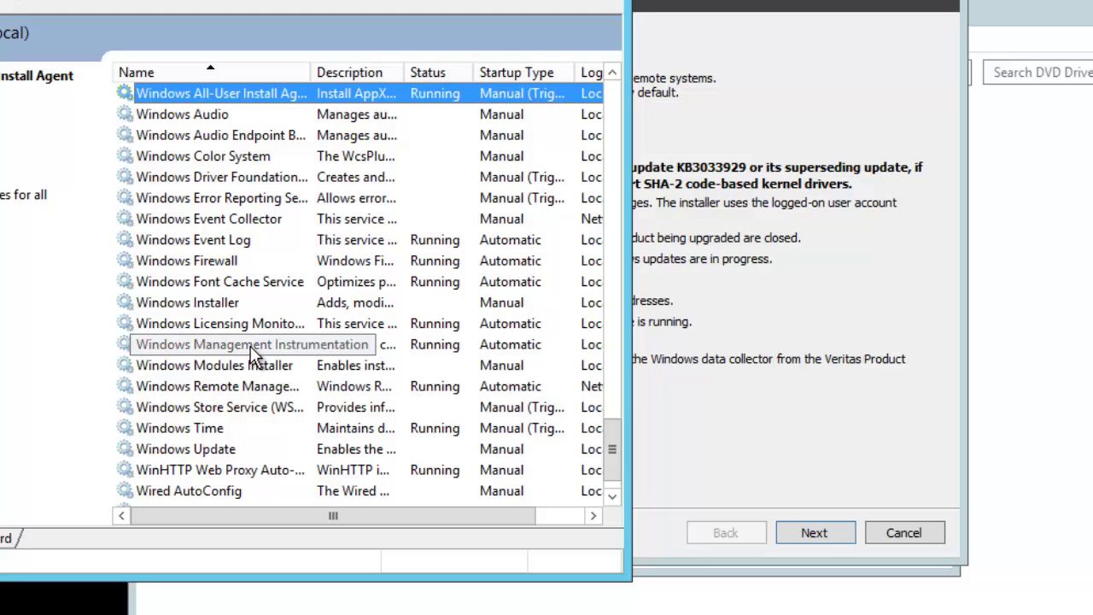
pyautogui.click(254, 352)
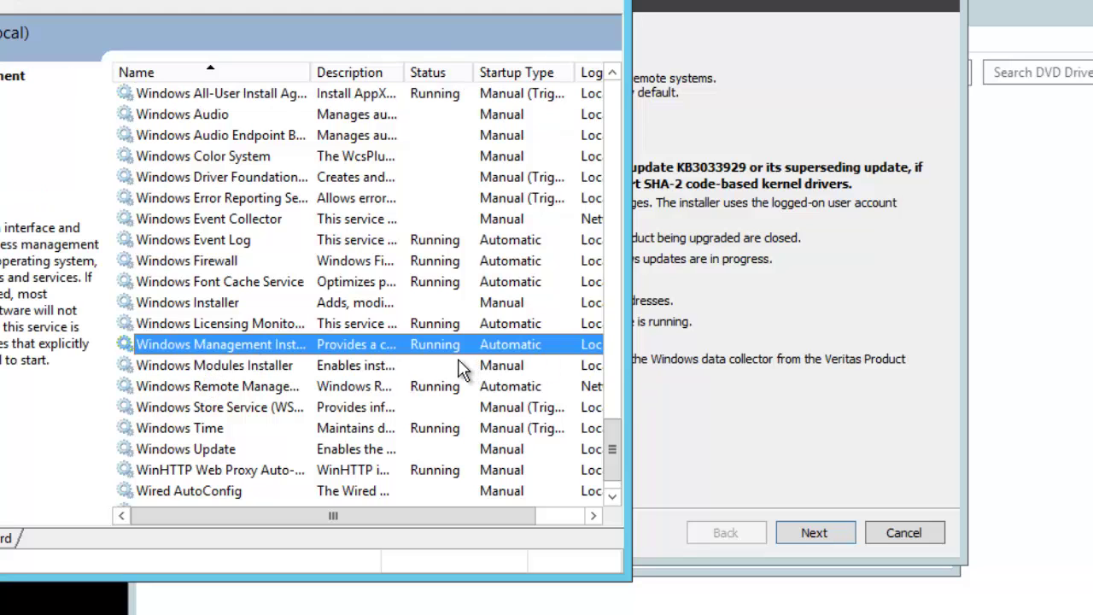
pyautogui.hotkey('alt', 'F4')
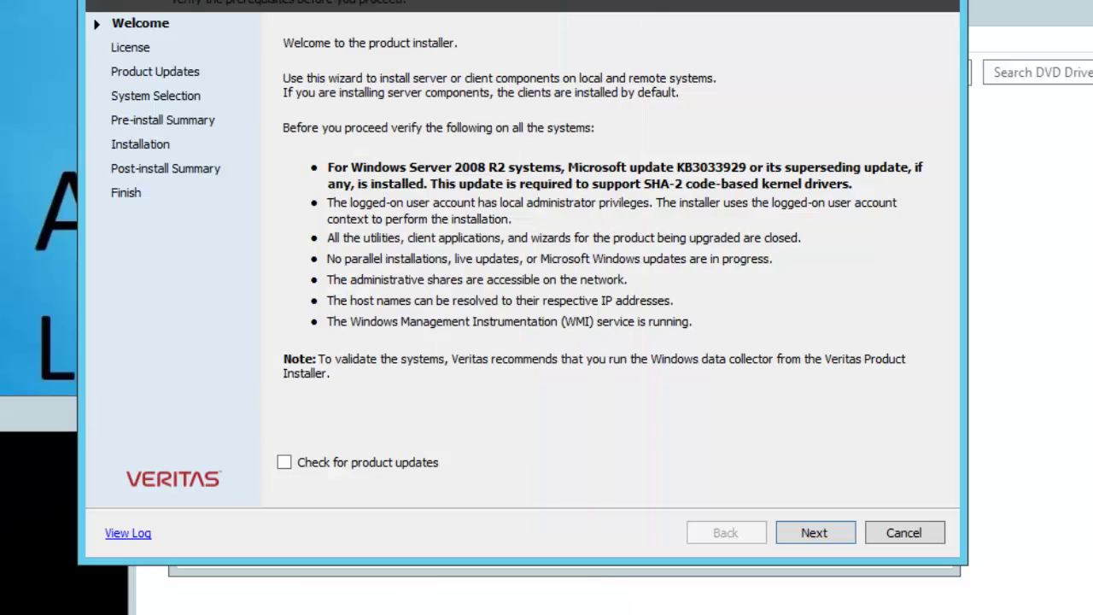
pyautogui.hotkey('alt', 'Tab')
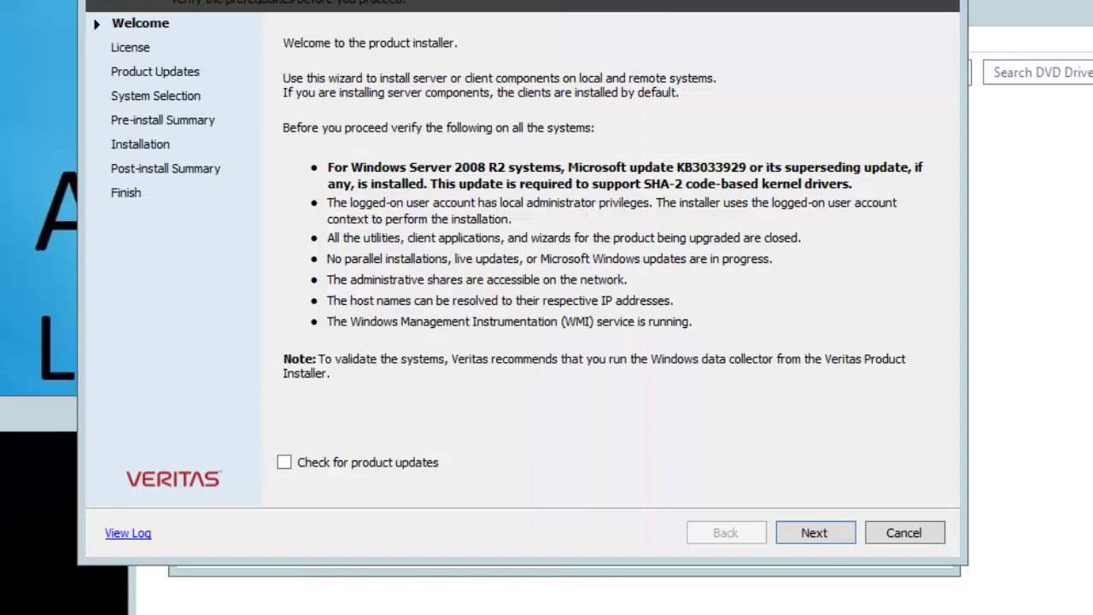
pyautogui.click(73, 270)
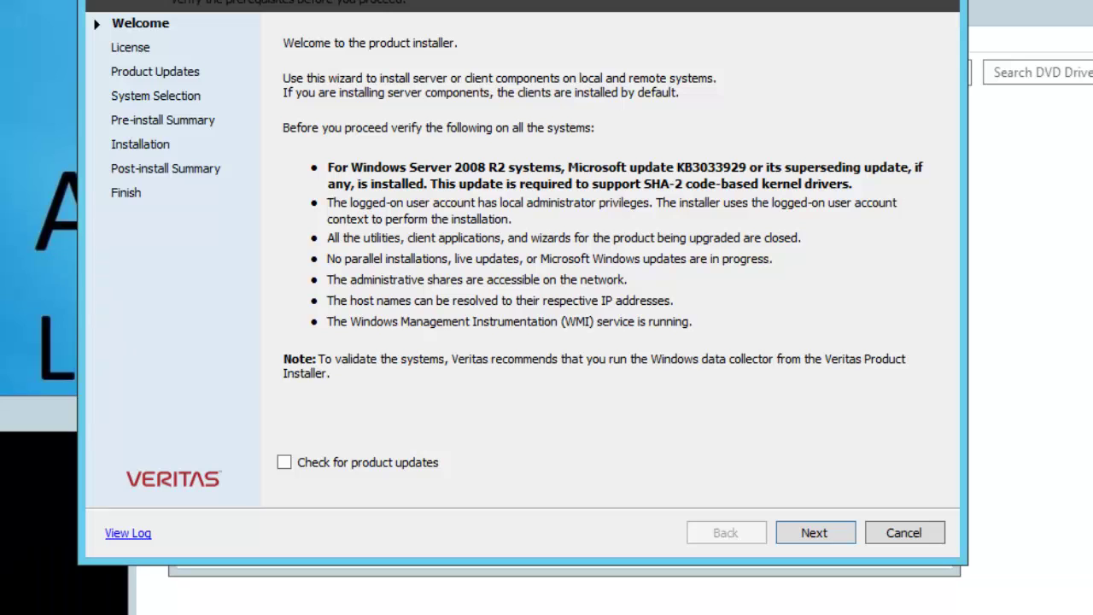
# Accept the license agreement terms, opt out of the Veritas Product Improvement Program, and continue to the system selection.
pyautogui.click(813, 533)
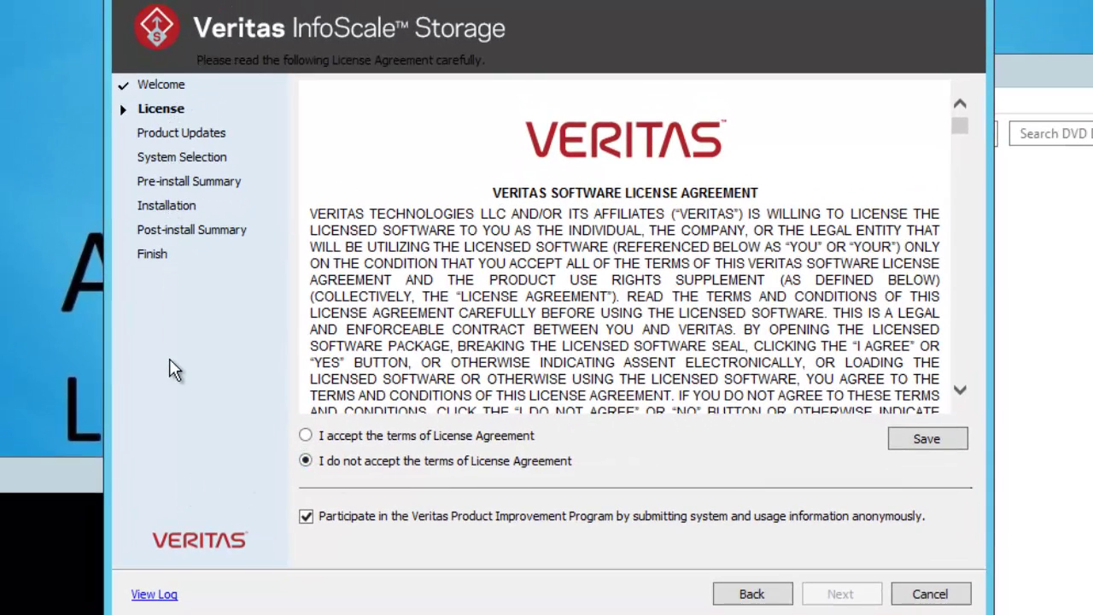
pyautogui.click(306, 437)
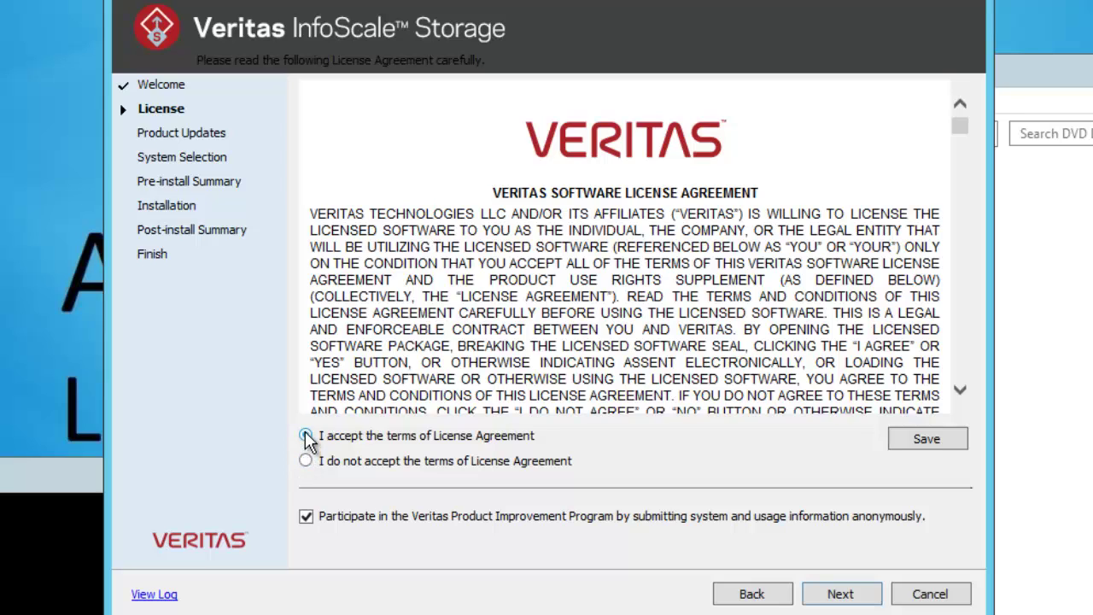
pyautogui.click(306, 518)
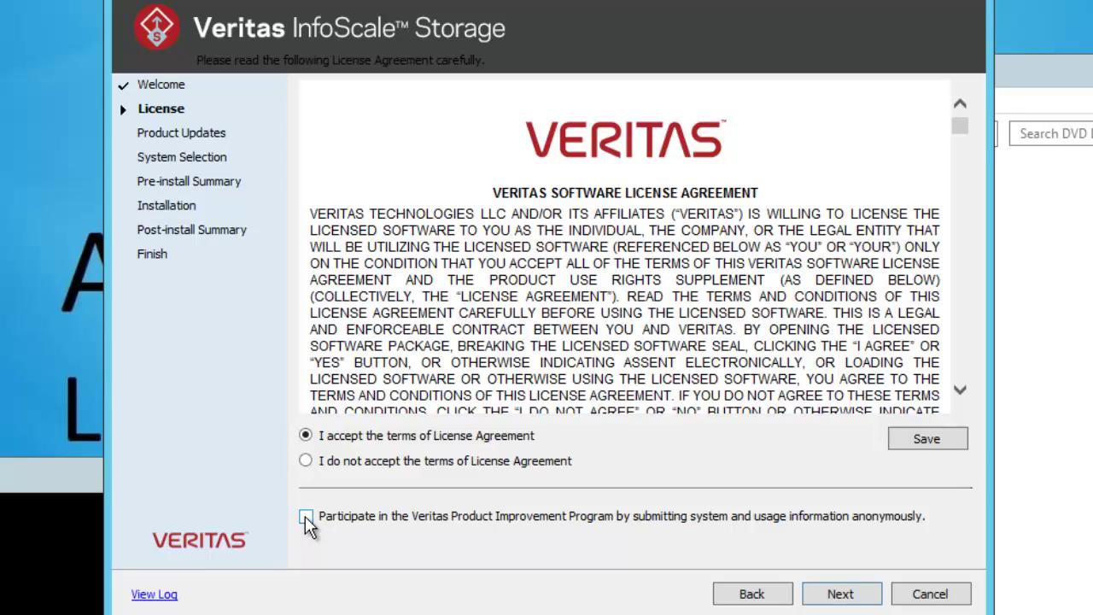
pyautogui.click(840, 595)
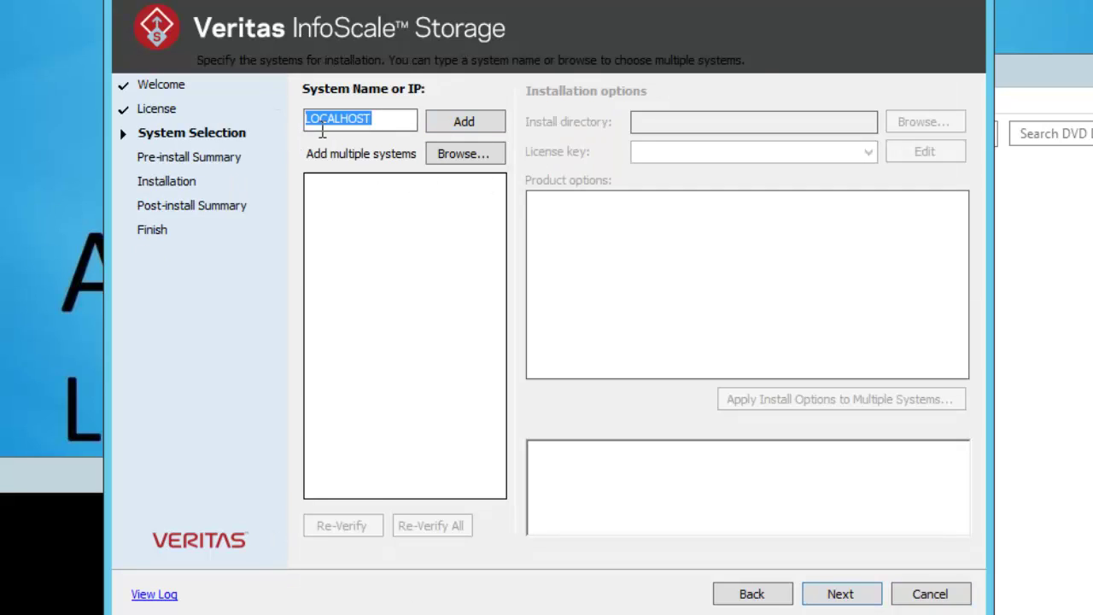
# Add the local system (LOCALHOST) to the list of systems for installation.
pyautogui.click(374, 119)
pyautogui.moveTo(373, 119); pyautogui.dragTo(288, 120)
pyautogui.click(466, 121)
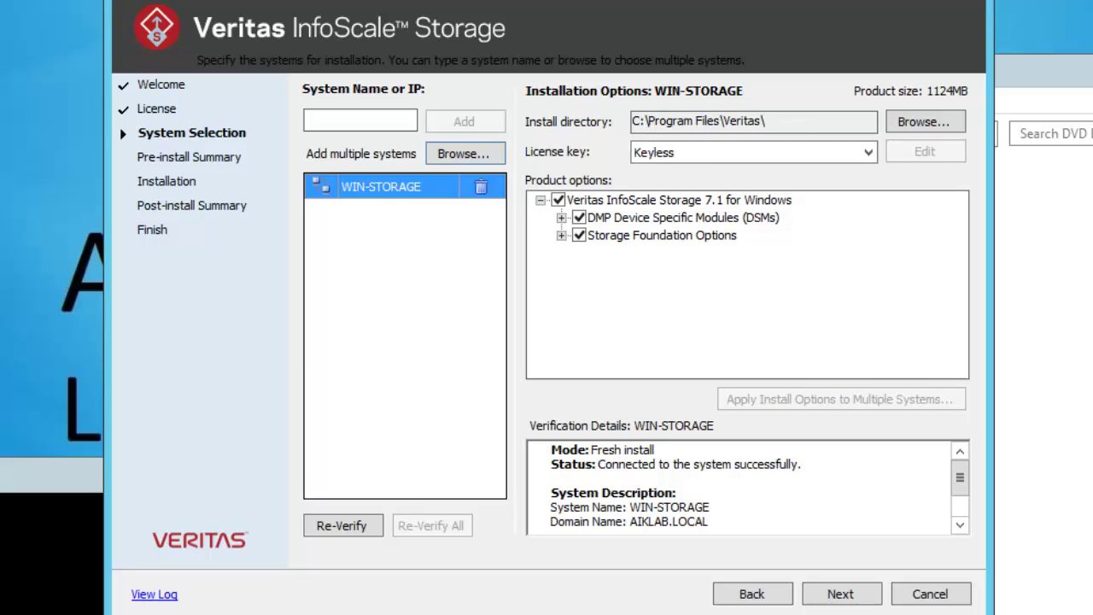
# Check the free space on Local Disk (C:) in File Explorer, and switch back to the installer.
pyautogui.hotkey('alt', 'Tab')
pyautogui.click(229, 431)
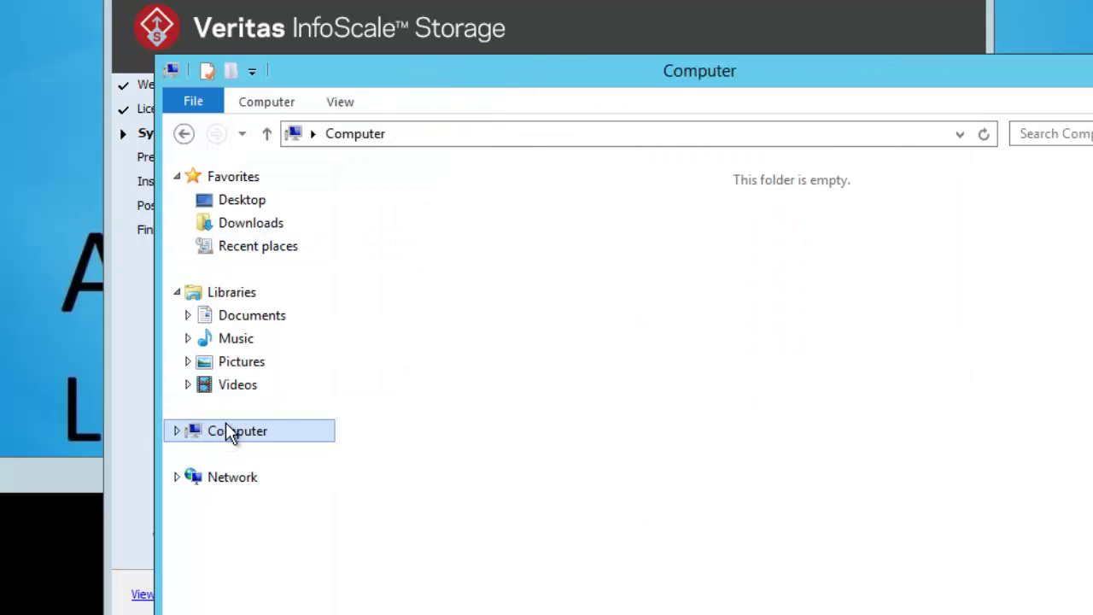
pyautogui.click(503, 223)
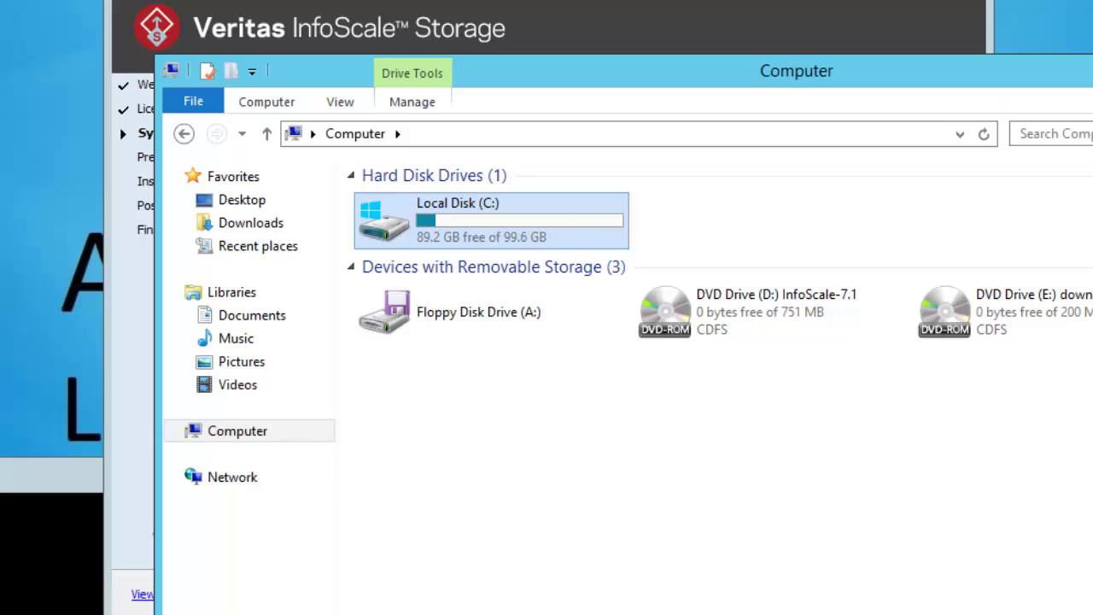
pyautogui.hotkey('alt', 'Tab')
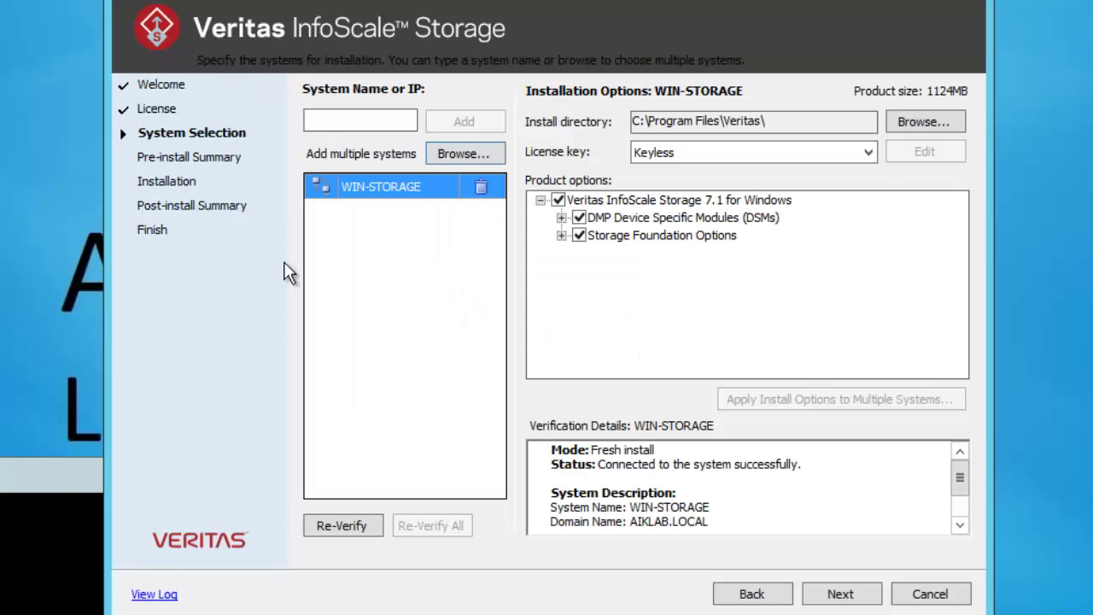
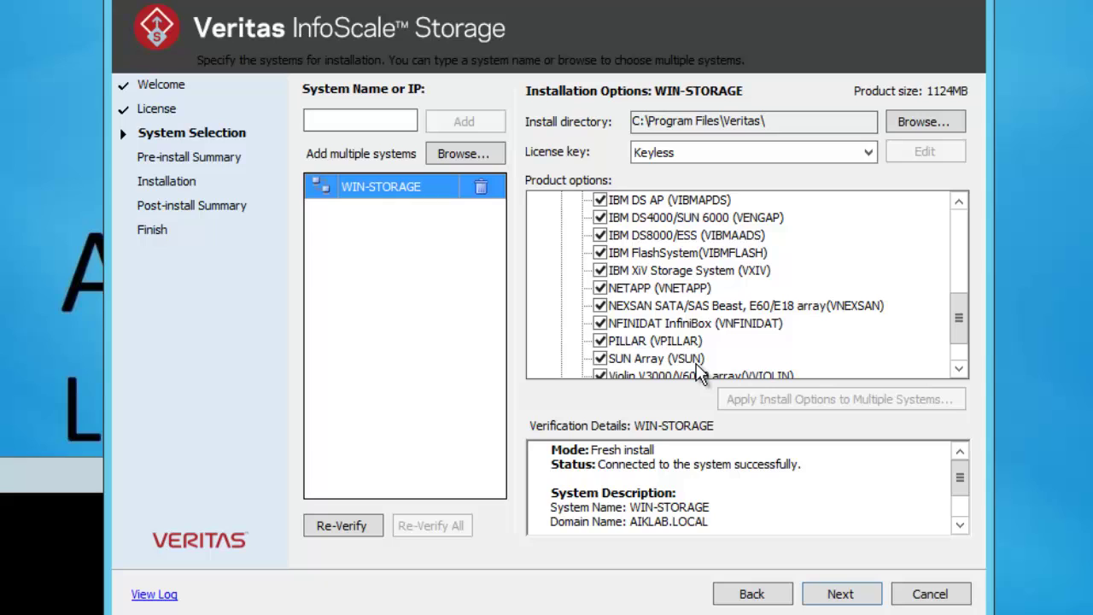
# Review the DMP Device Specific Modules in the product options, collapse that group, and expand Storage Foundation Options.
pyautogui.scroll(-1, 699, 373)
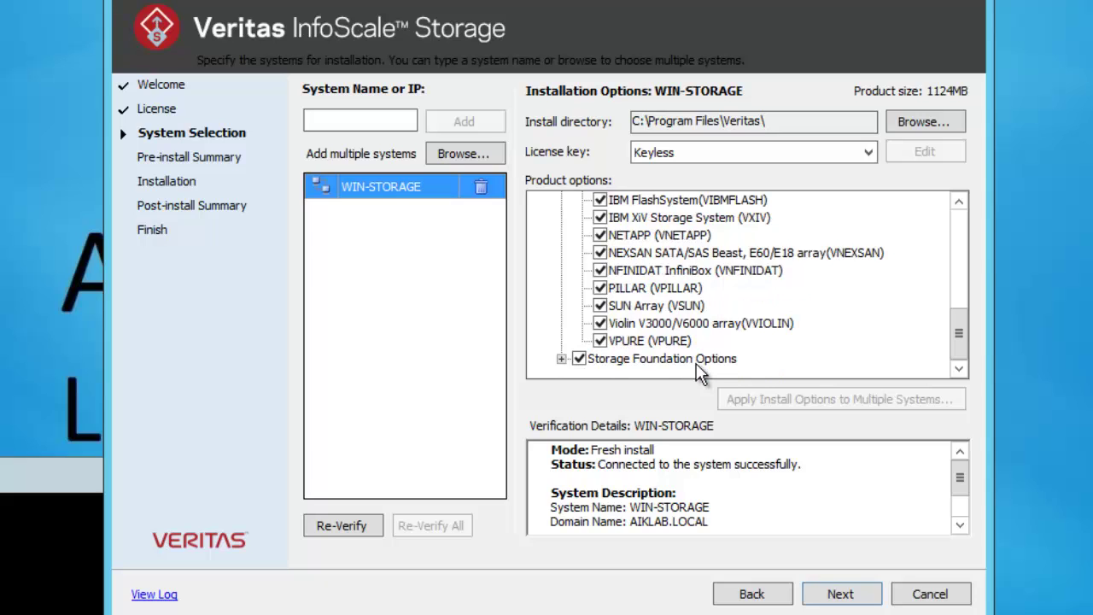
pyautogui.scroll(1, 698, 372)
pyautogui.scroll(2, 699, 373)
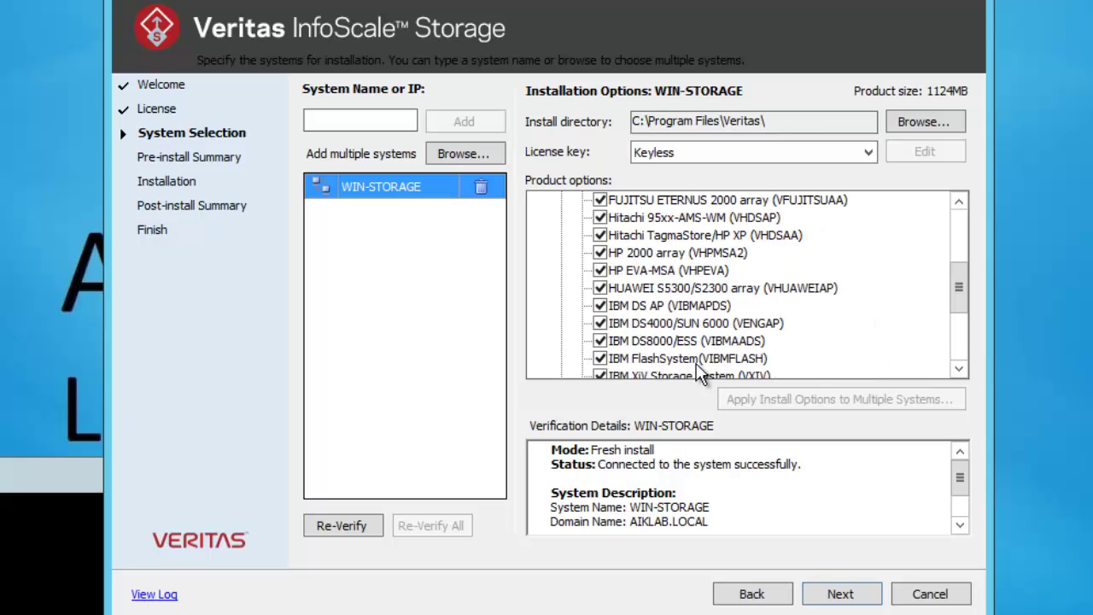
pyautogui.scroll(2, 698, 373)
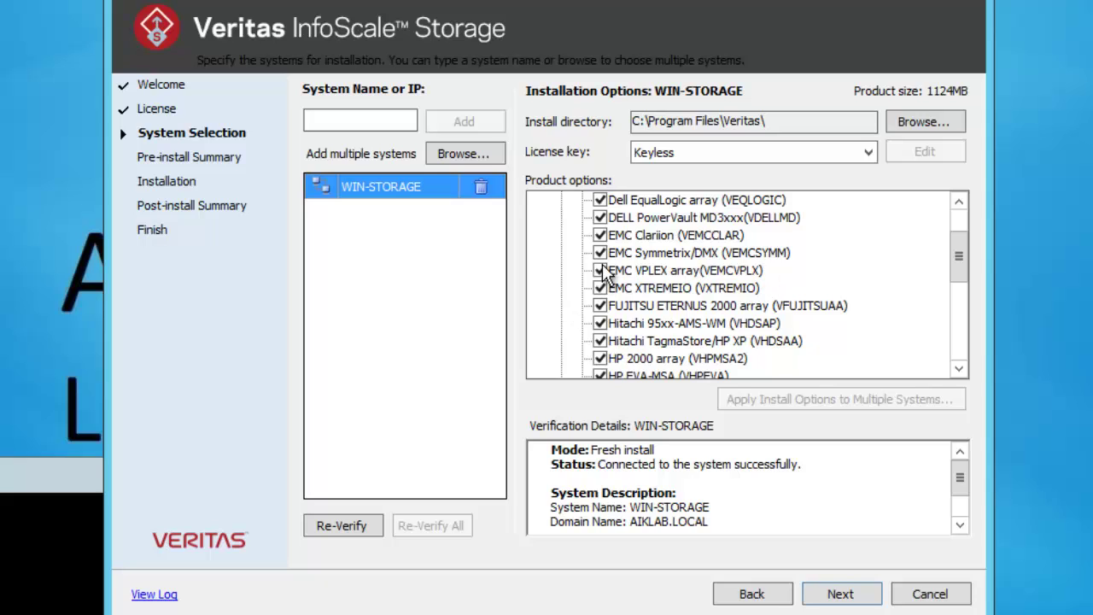
pyautogui.scroll(2, 564, 286)
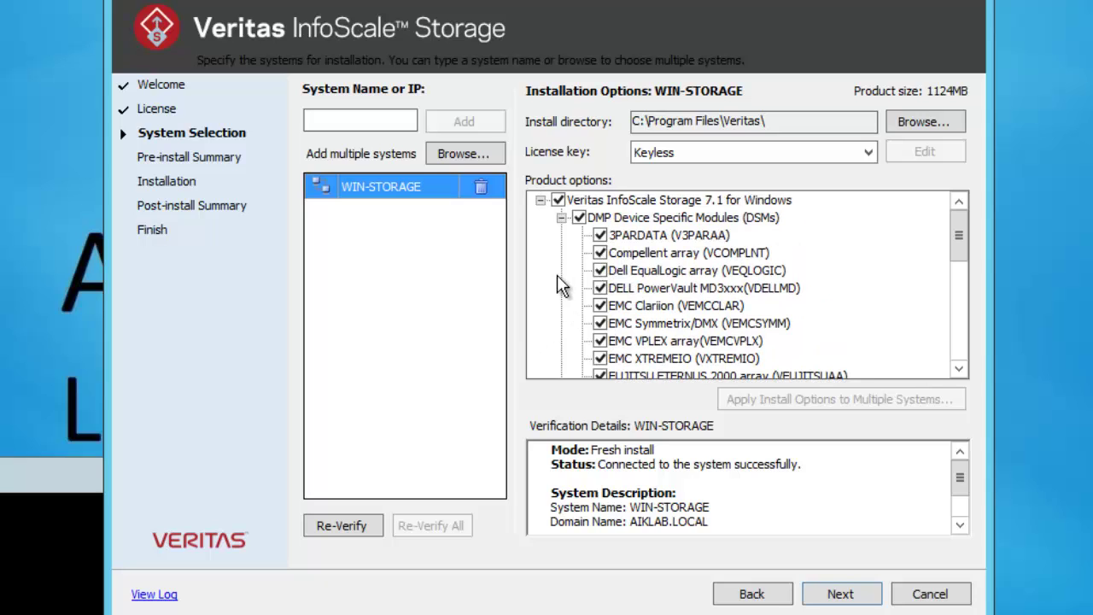
pyautogui.click(561, 219)
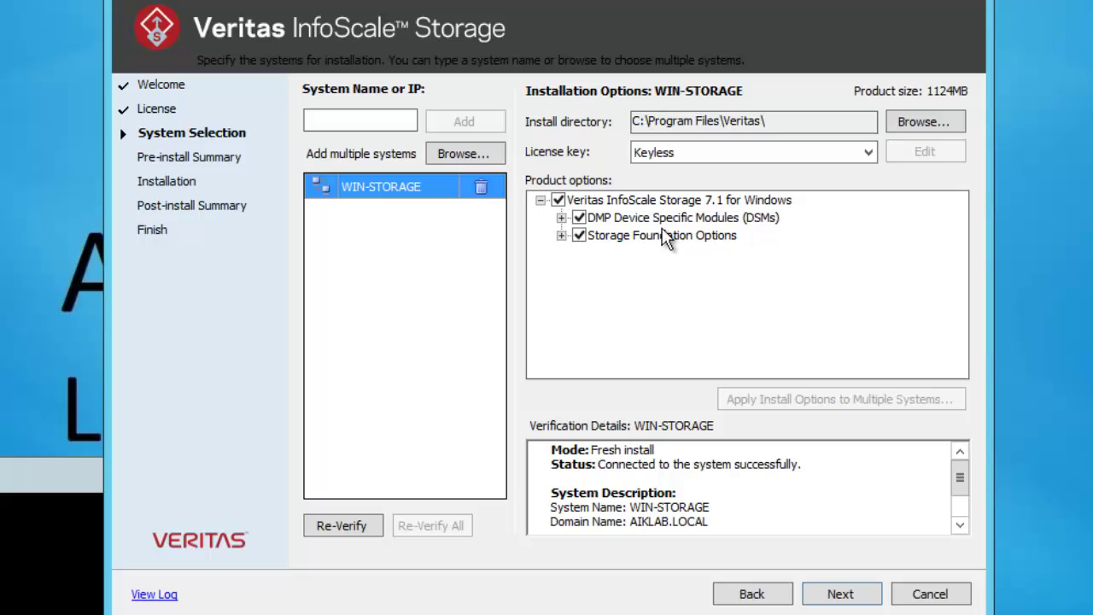
pyautogui.click(560, 237)
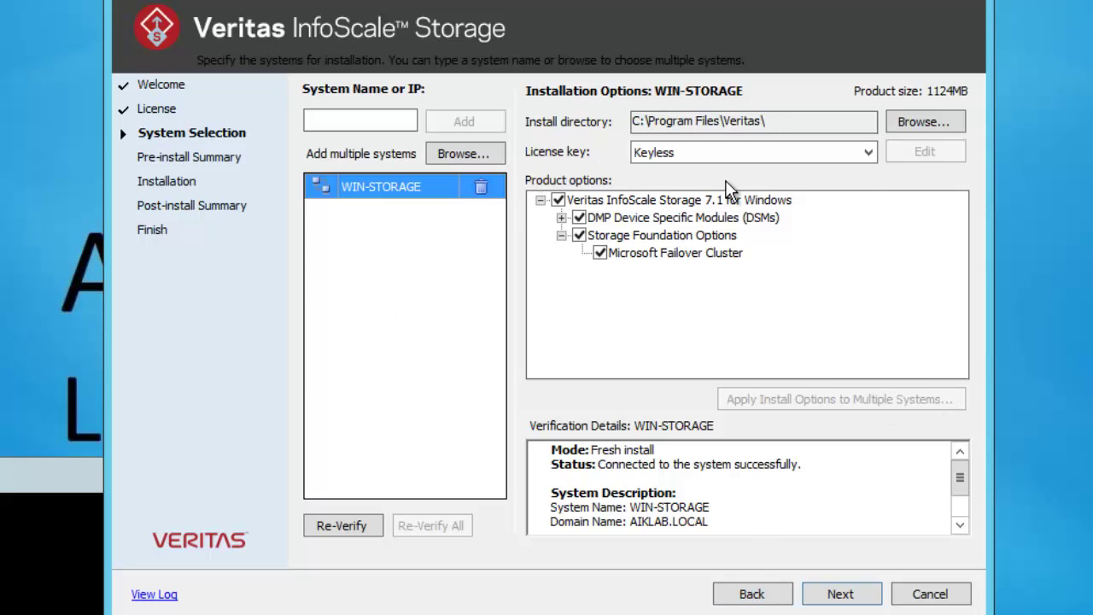
# Look at the license key choices, keep Keyless selected, and review the verification details for WIN-STORAGE.
pyautogui.click(868, 158)
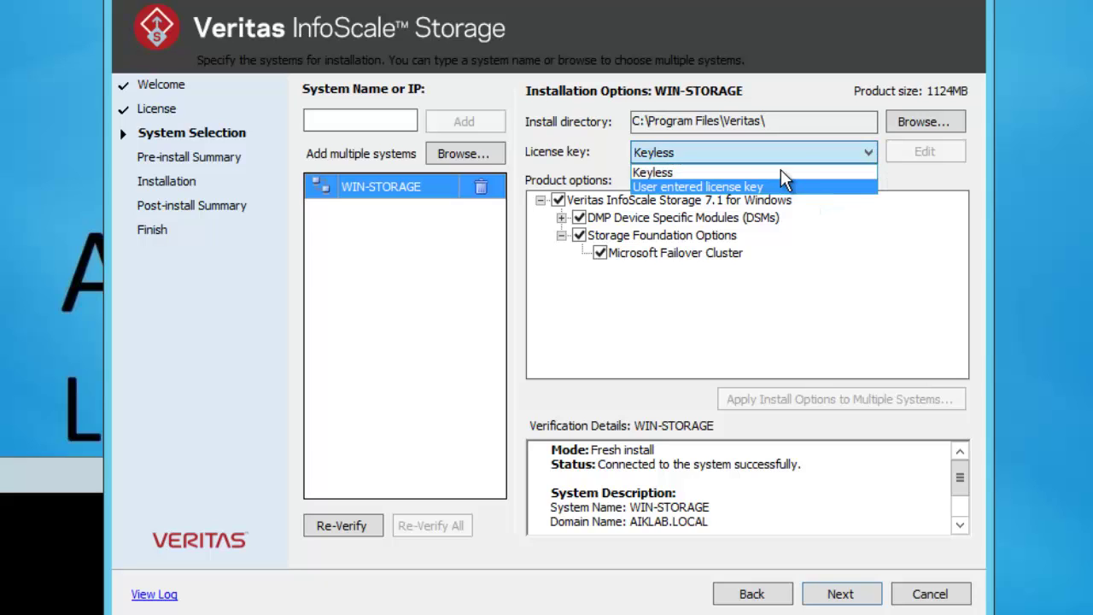
pyautogui.click(674, 172)
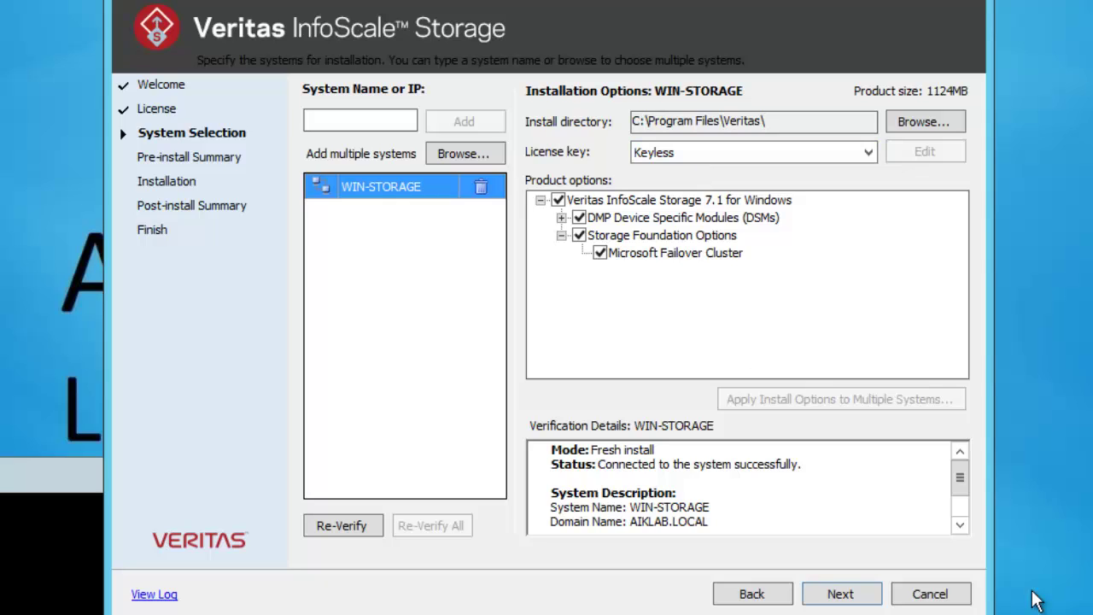
pyautogui.scroll(-3, 967, 527)
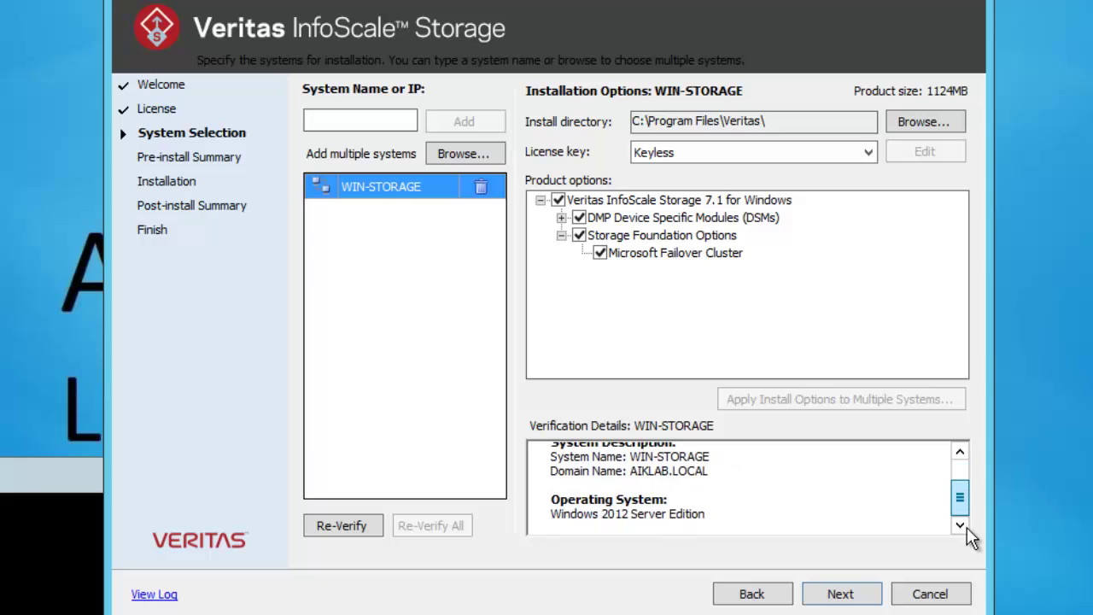
pyautogui.scroll(3, 967, 504)
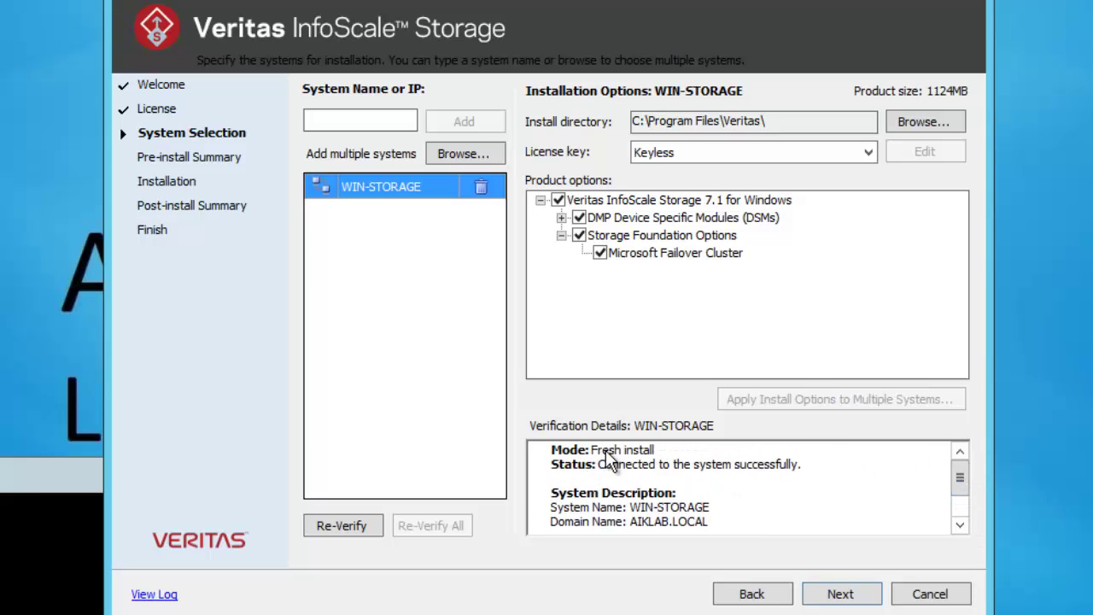
pyautogui.scroll(-1, 629, 481)
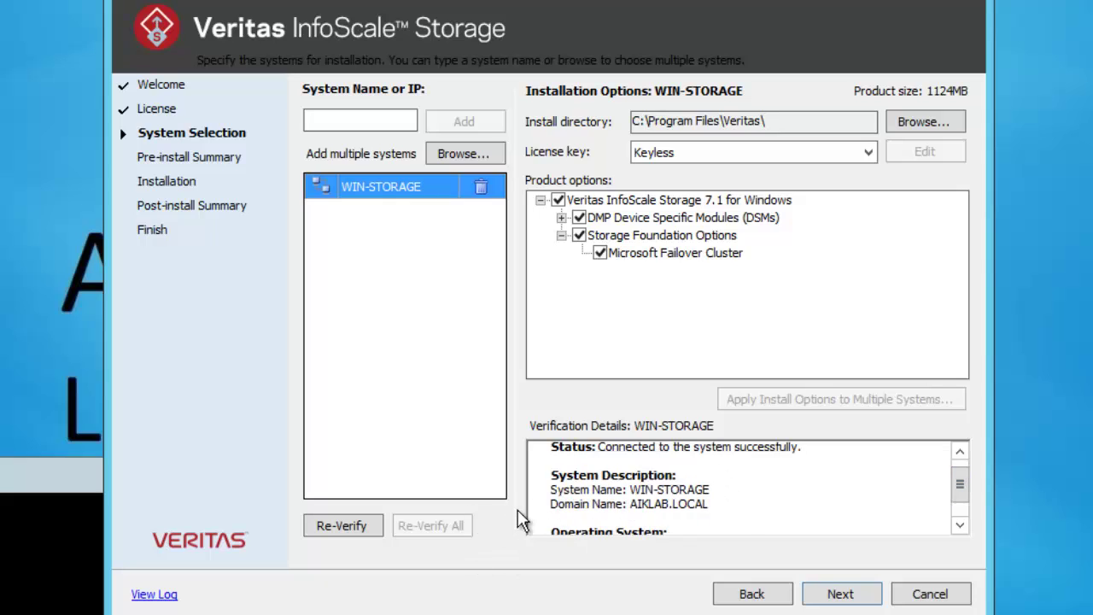
pyautogui.scroll(-2, 964, 496)
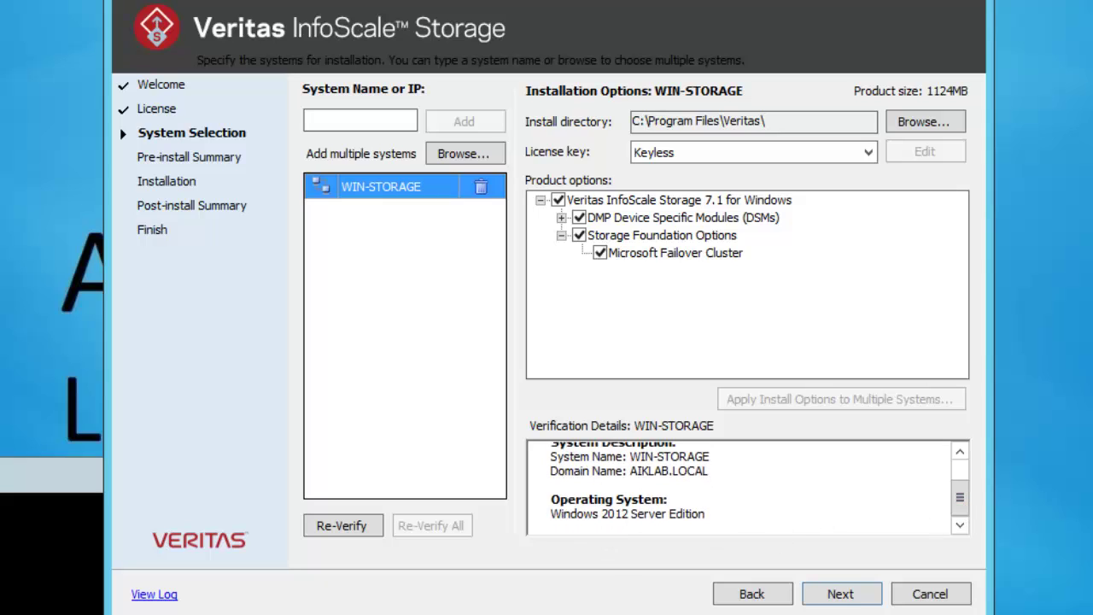
# Continue with the default install options for WIN-STORAGE, accepting the validation warnings and acknowledging the MPIO notice.
pyautogui.click(839, 594)
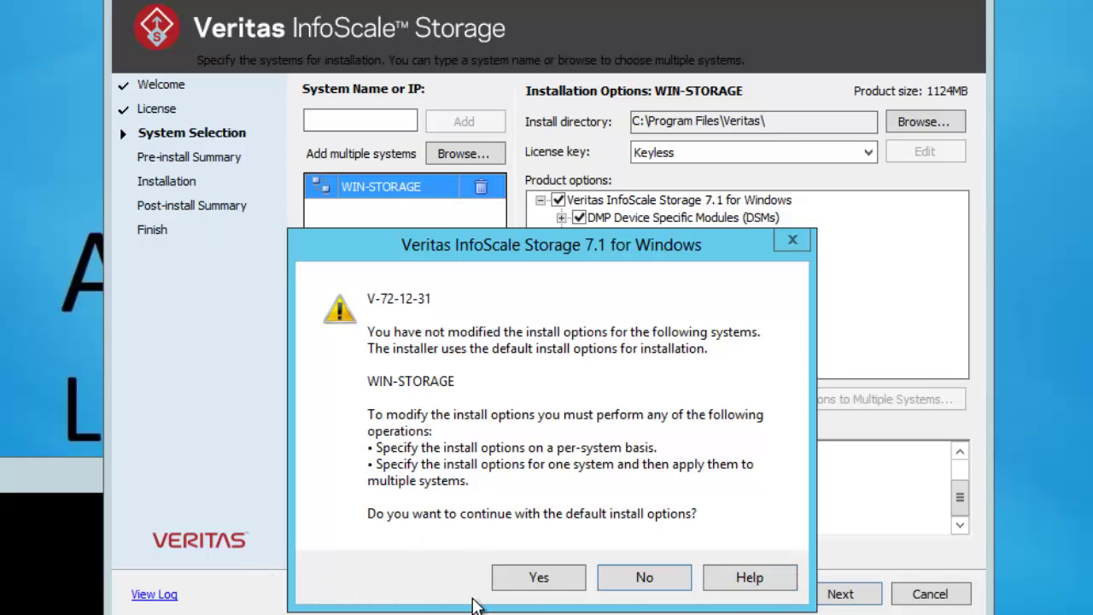
pyautogui.click(536, 578)
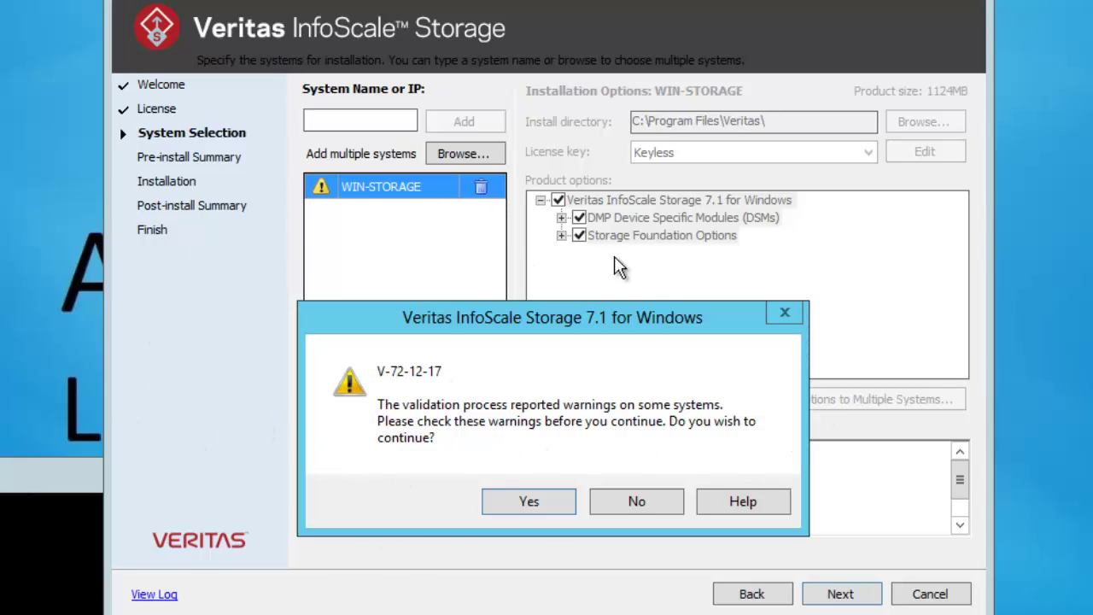
pyautogui.moveTo(596, 318); pyautogui.dragTo(631, 260)
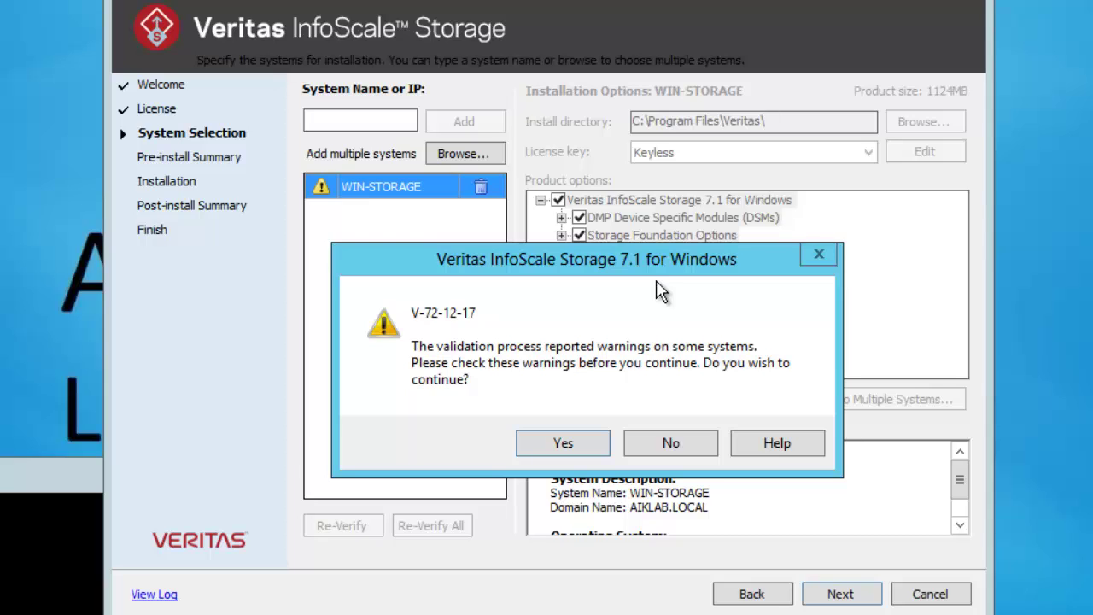
pyautogui.click(564, 444)
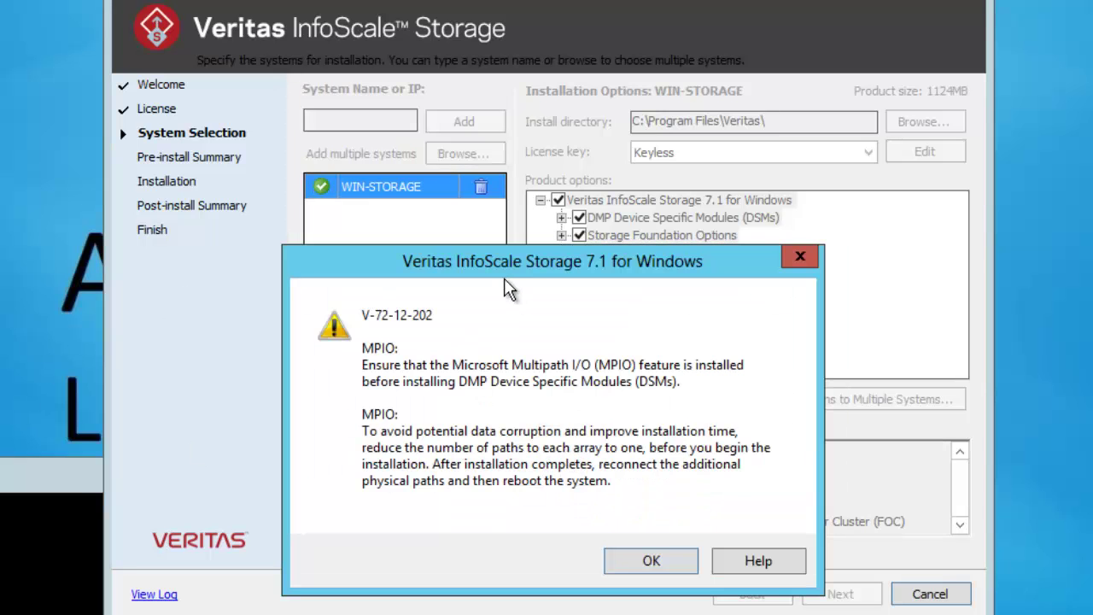
pyautogui.moveTo(525, 271); pyautogui.dragTo(642, 235)
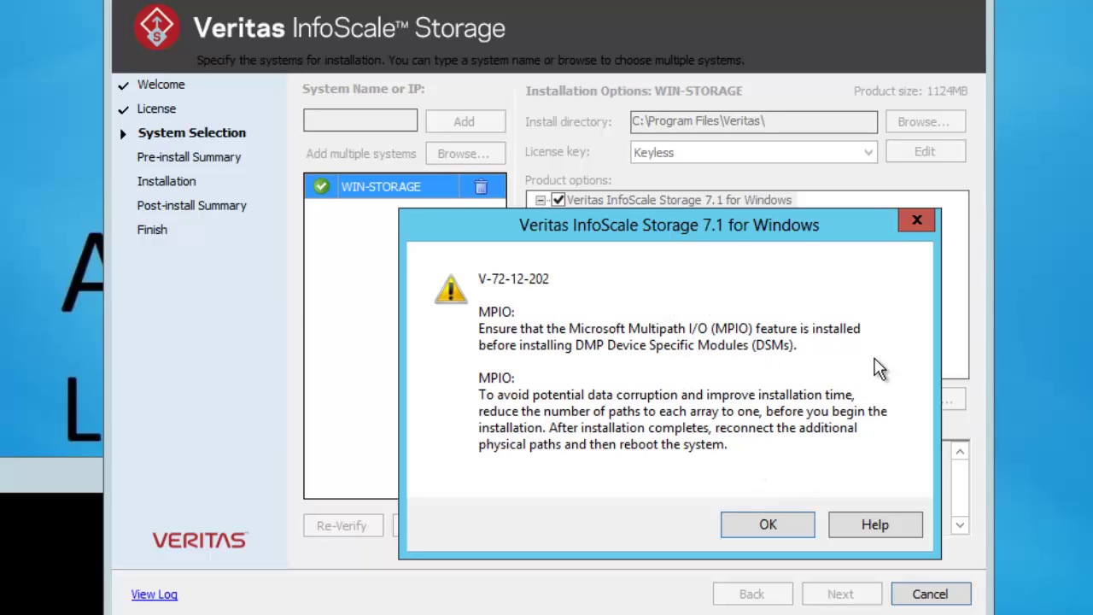
pyautogui.click(784, 524)
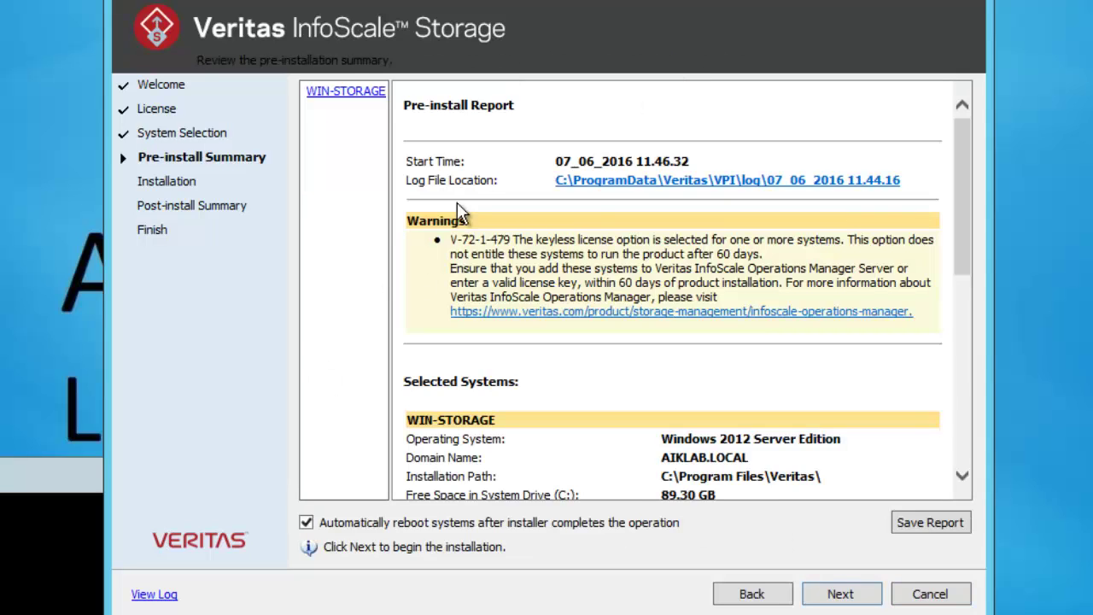
# Review the Pre-install Report from start to end, and exit the InfoScale Storage installation wizard.
pyautogui.moveTo(963, 182); pyautogui.dragTo(957, 408)
pyautogui.moveTo(986, 373); pyautogui.dragTo(1020, 146)
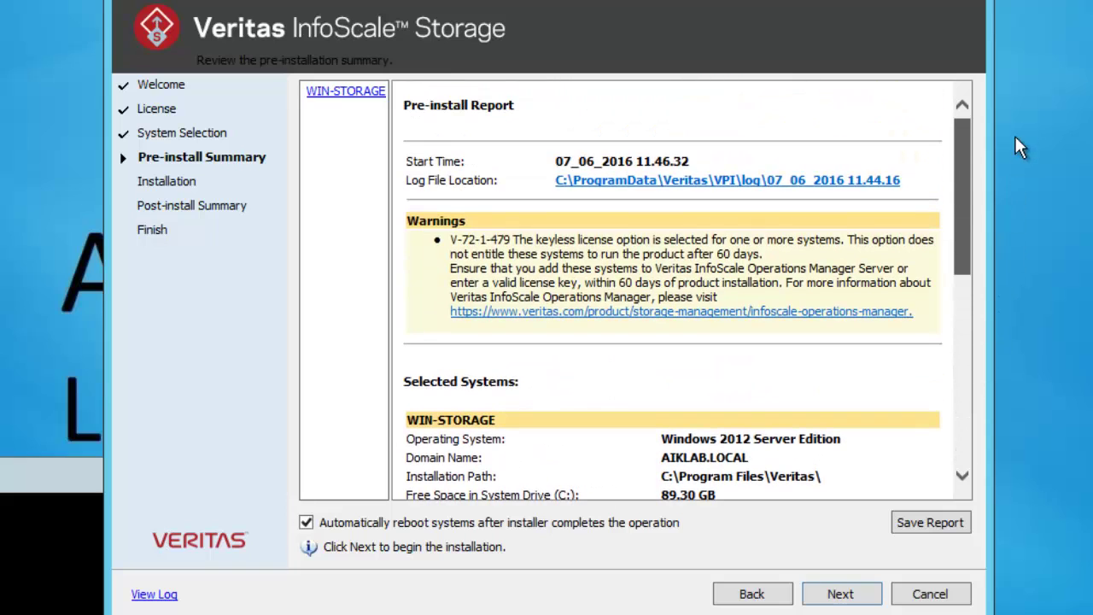
pyautogui.moveTo(1019, 108); pyautogui.dragTo(951, 148)
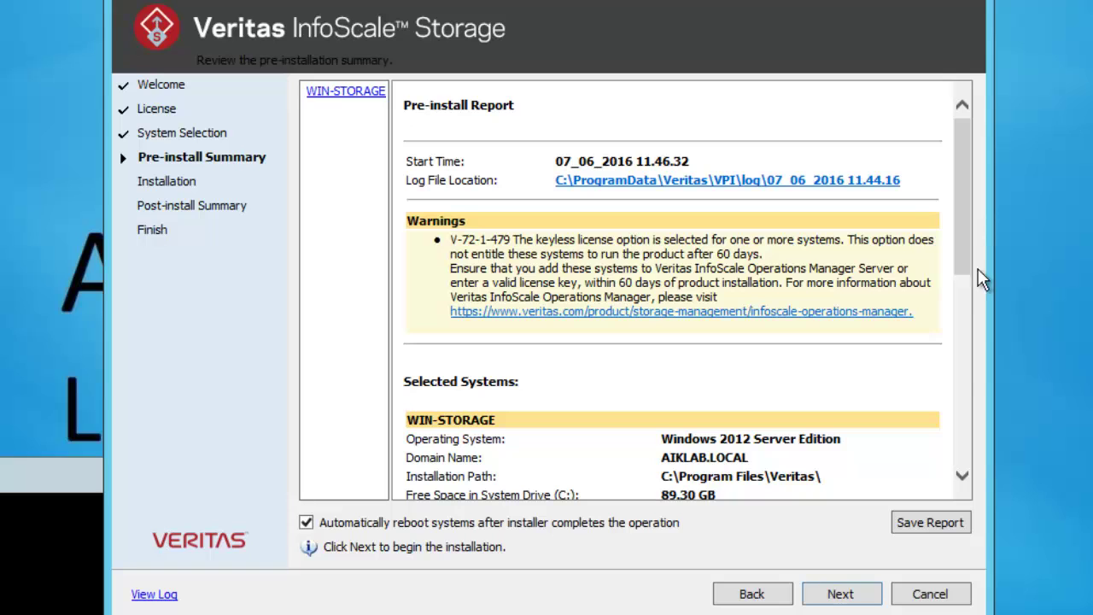
pyautogui.moveTo(969, 247); pyautogui.dragTo(965, 517)
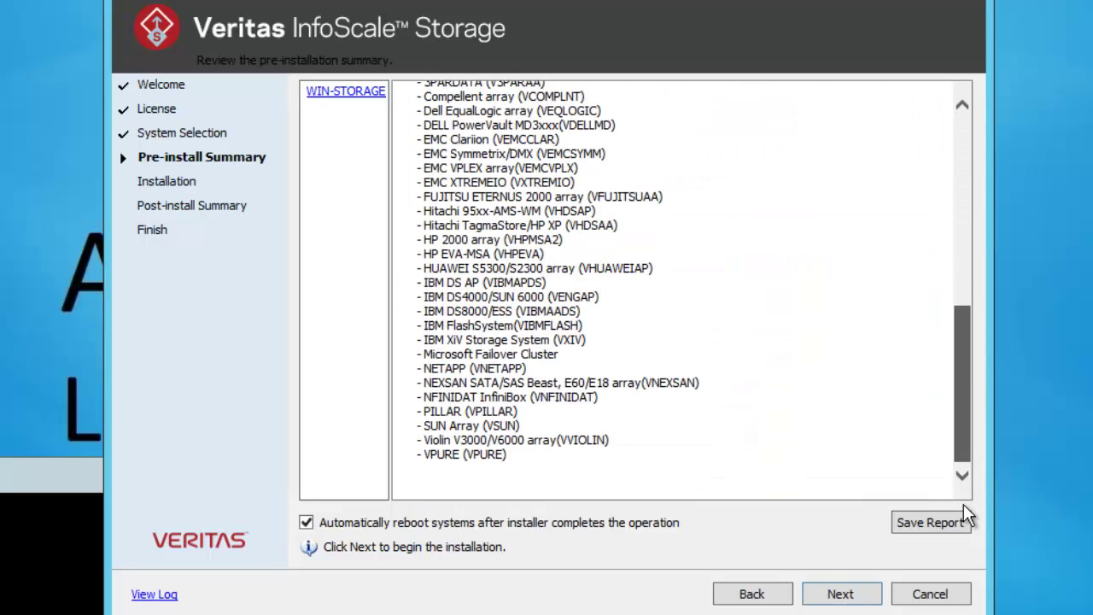
pyautogui.moveTo(993, 356); pyautogui.dragTo(970, 193)
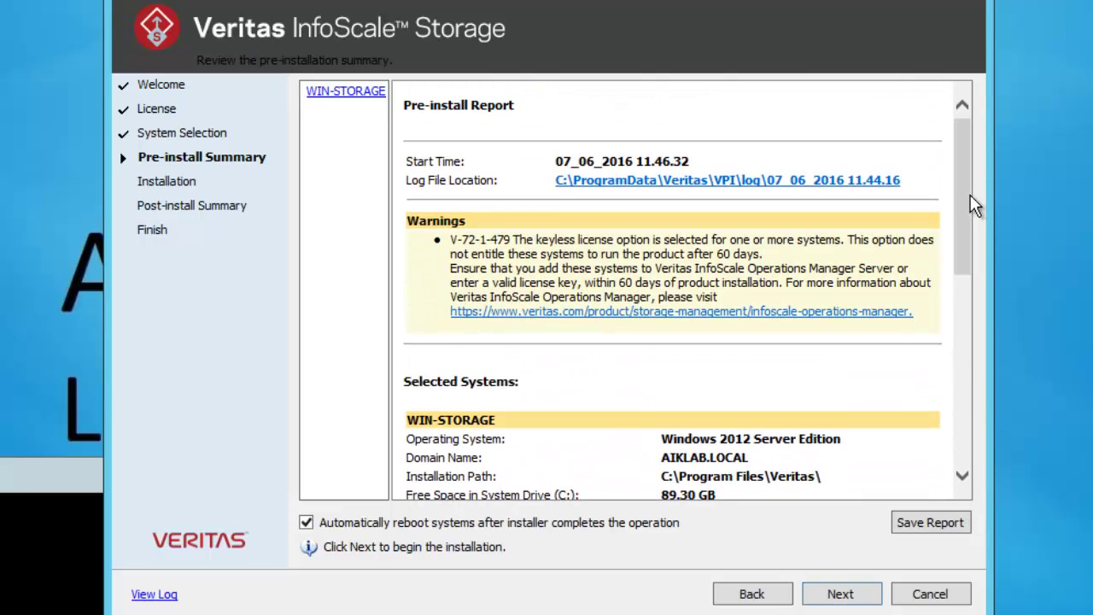
pyautogui.click(924, 598)
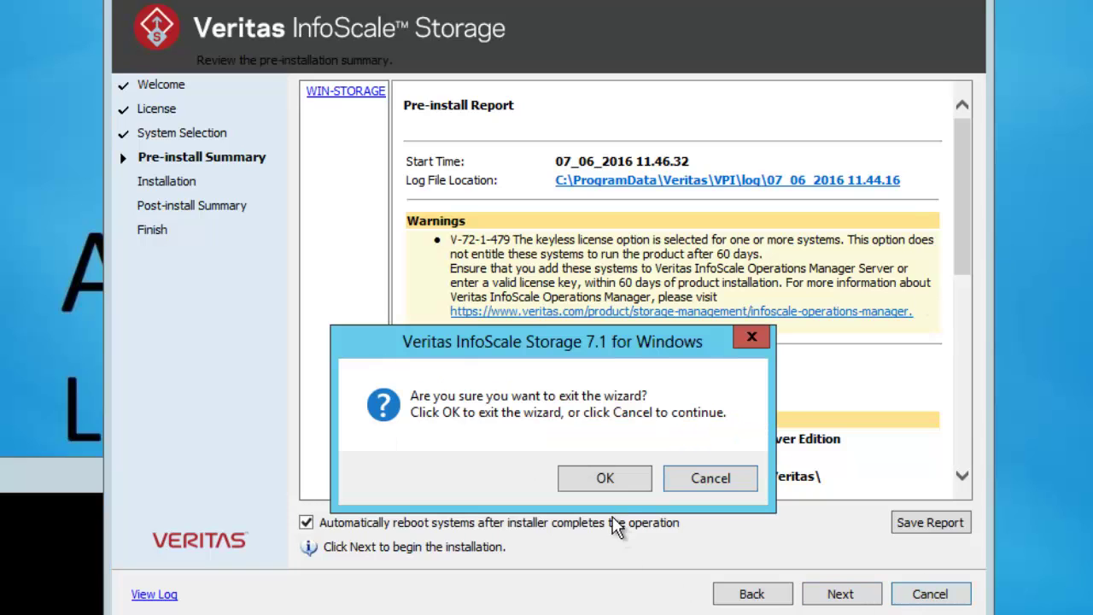
pyautogui.click(611, 480)
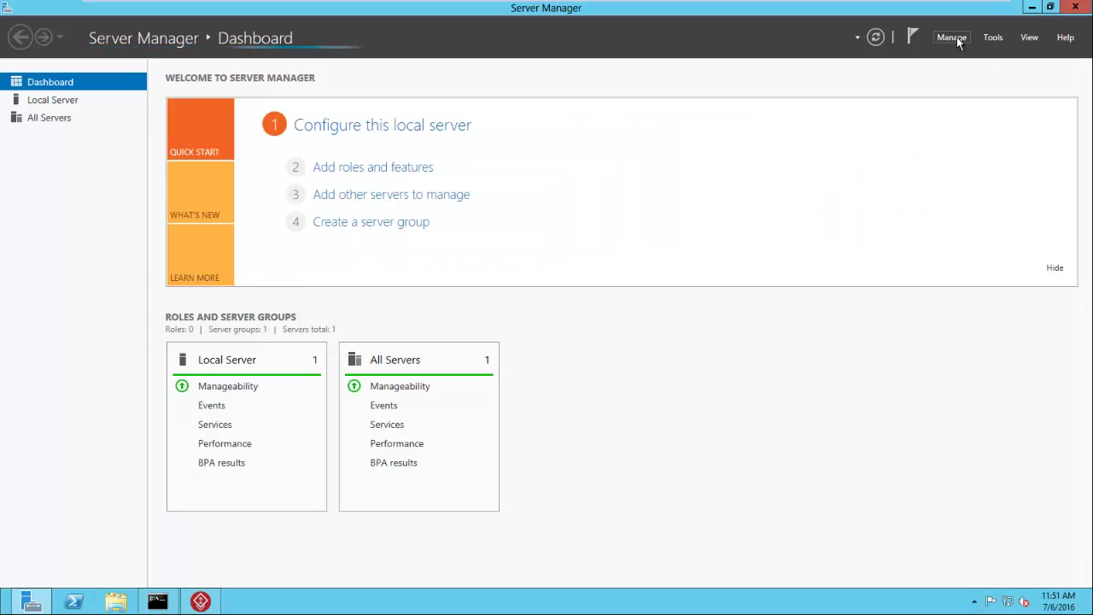
# In Server Manager, start adding a feature with a role-based or feature-based installation on WIN-STORAGE.aiklab.local, selecting no additional server roles.
pyautogui.click(954, 38)
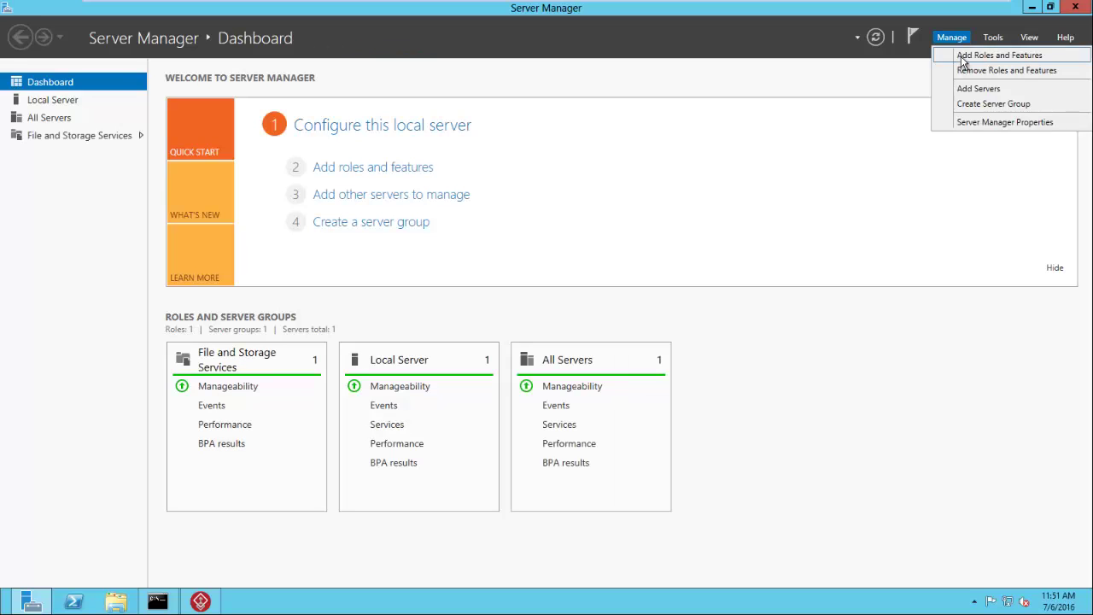
pyautogui.click(963, 57)
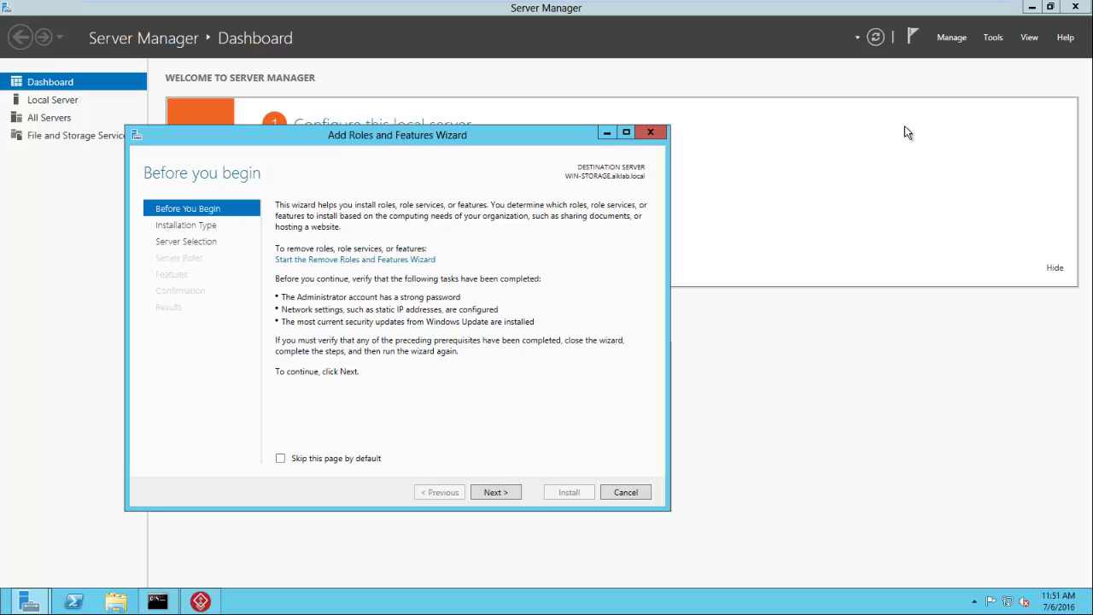
pyautogui.click(491, 494)
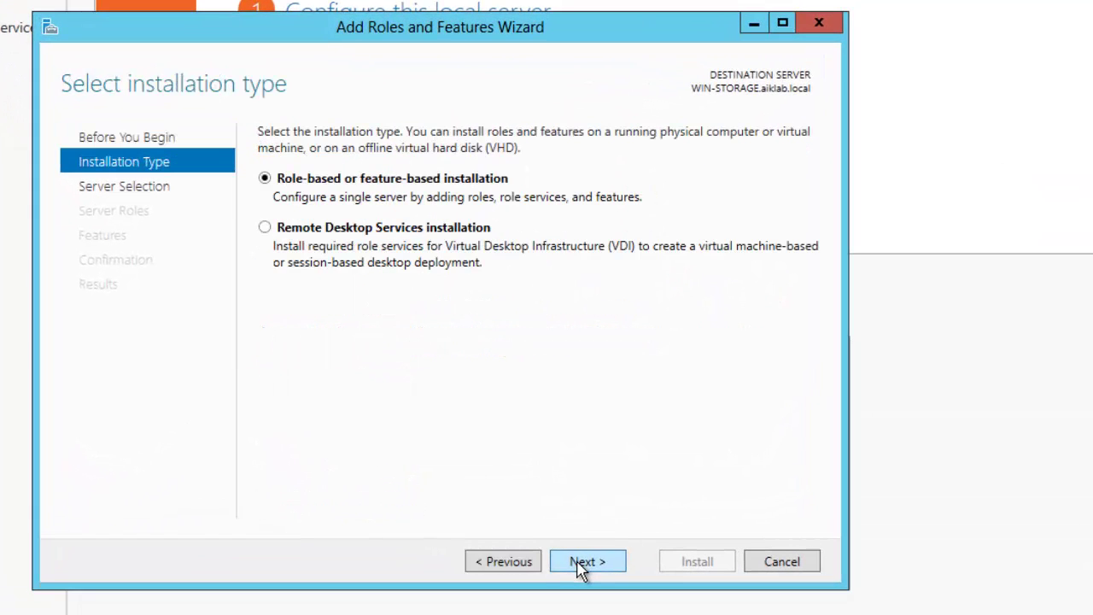
pyautogui.click(583, 565)
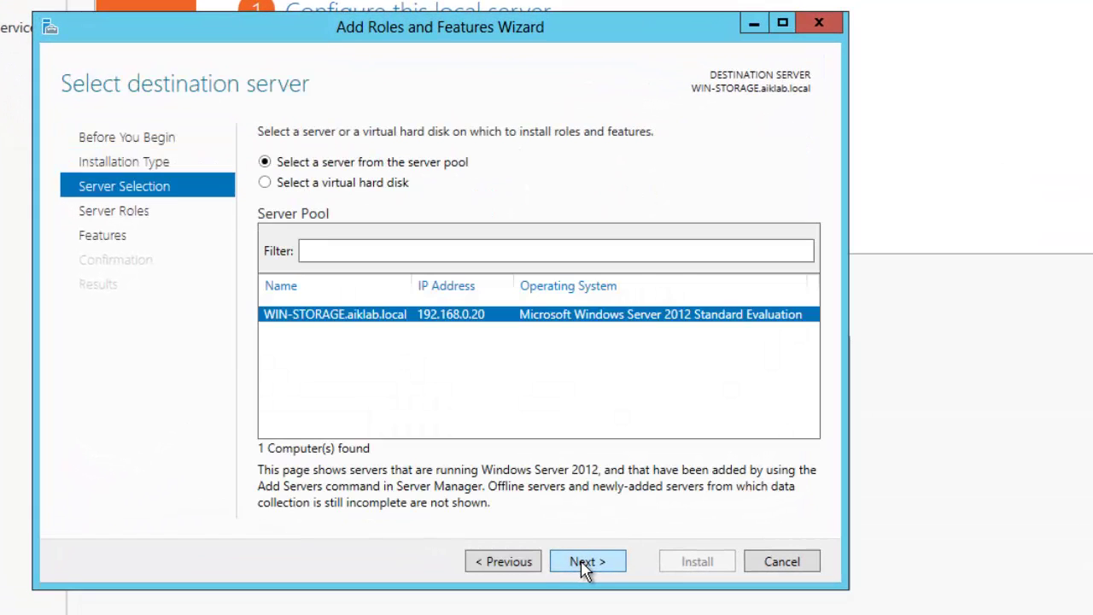
pyautogui.click(582, 565)
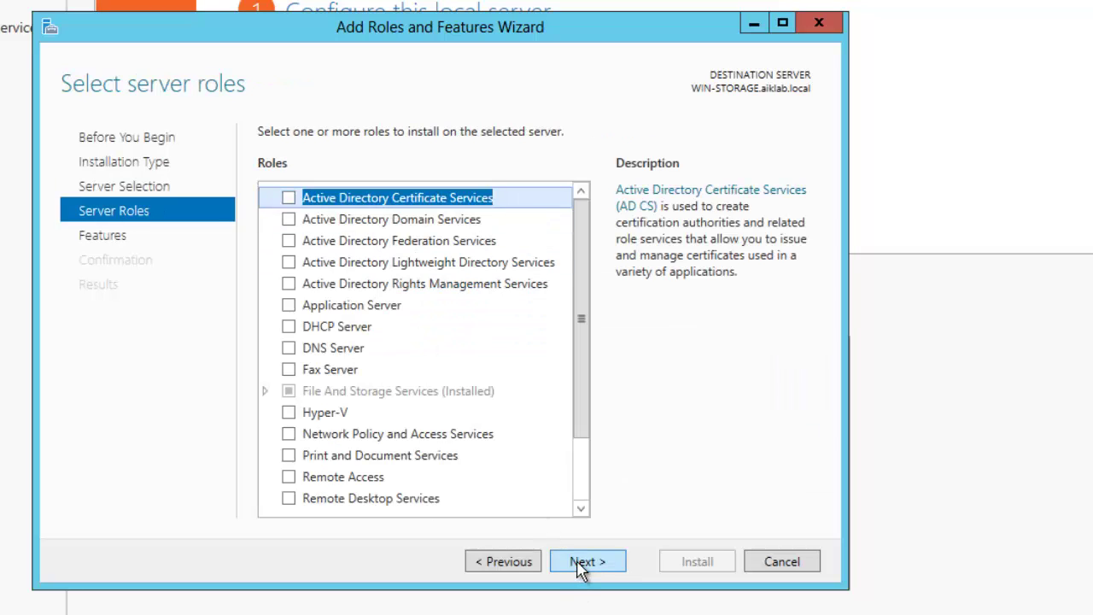
pyautogui.click(580, 565)
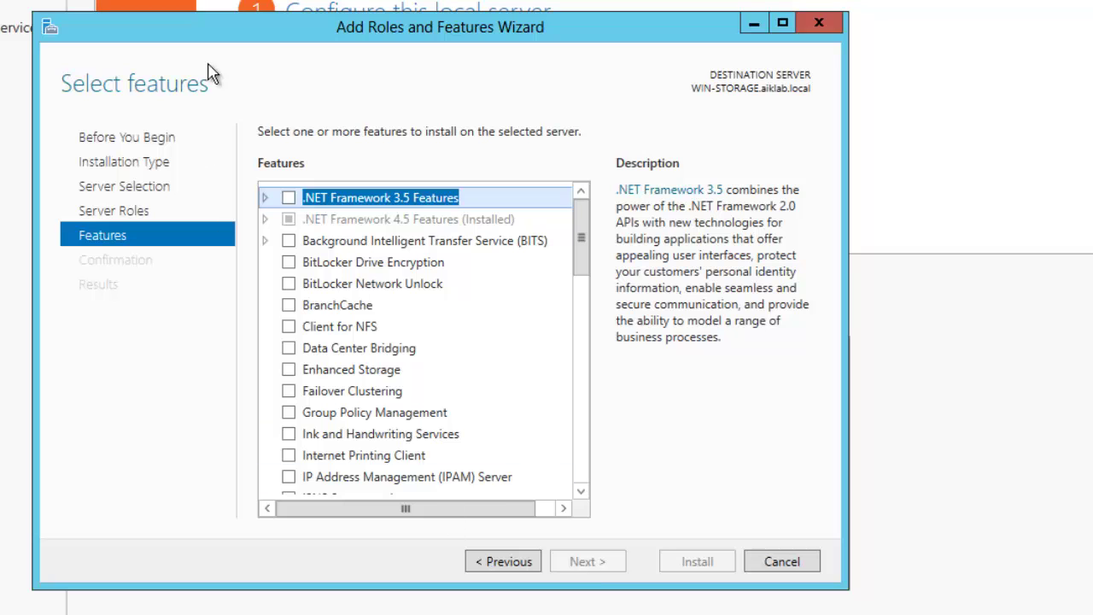
# Select the Multipath I/O feature, install it, and close the Add Roles and Features Wizard.
pyautogui.moveTo(582, 248); pyautogui.dragTo(586, 303)
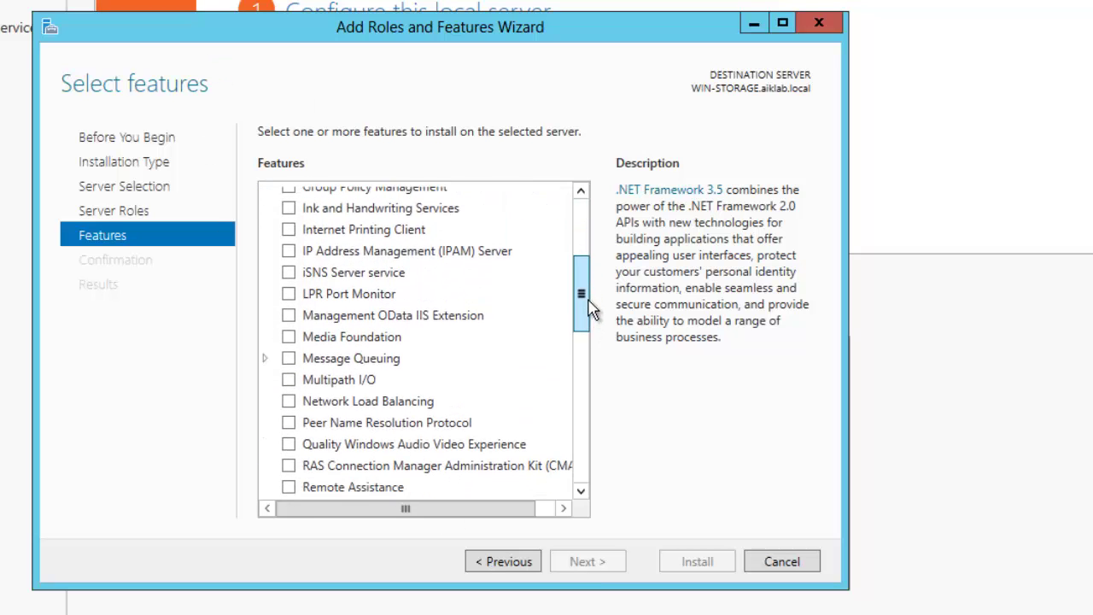
pyautogui.click(288, 381)
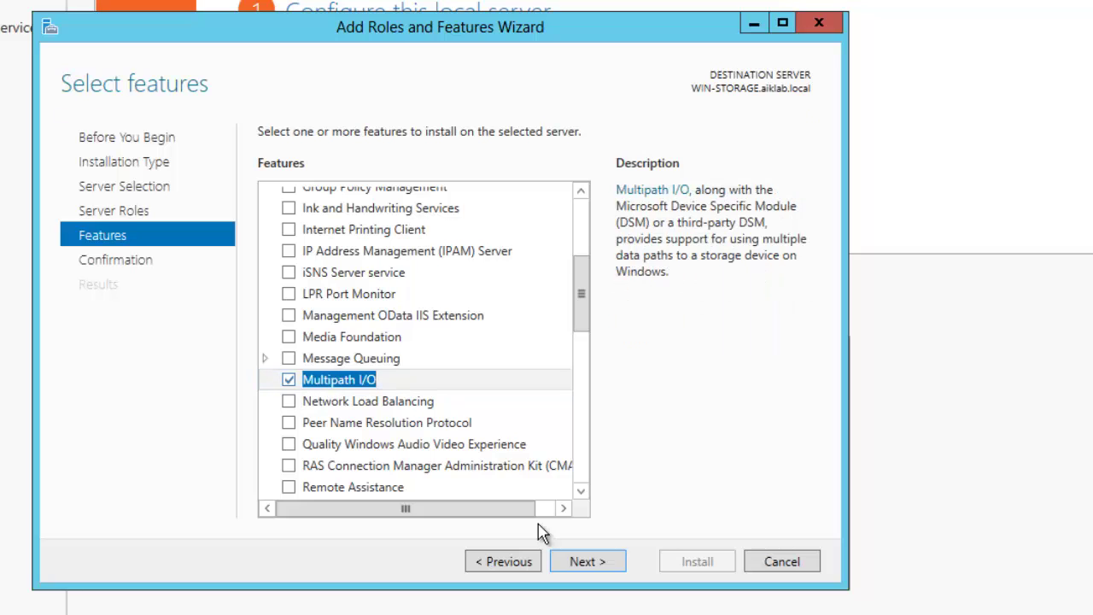
pyautogui.click(596, 563)
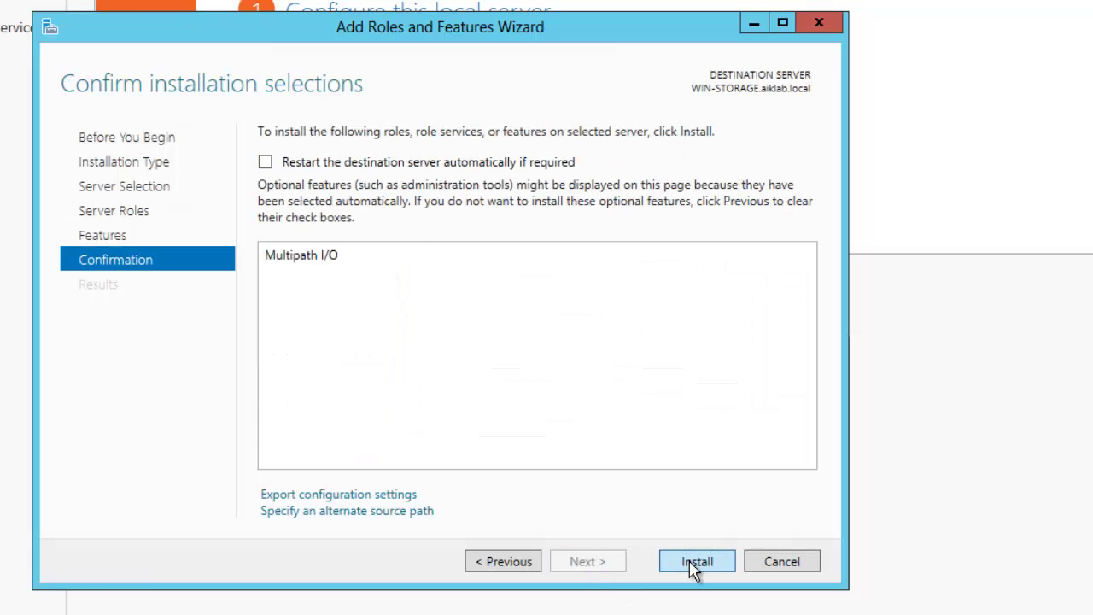
pyautogui.click(692, 567)
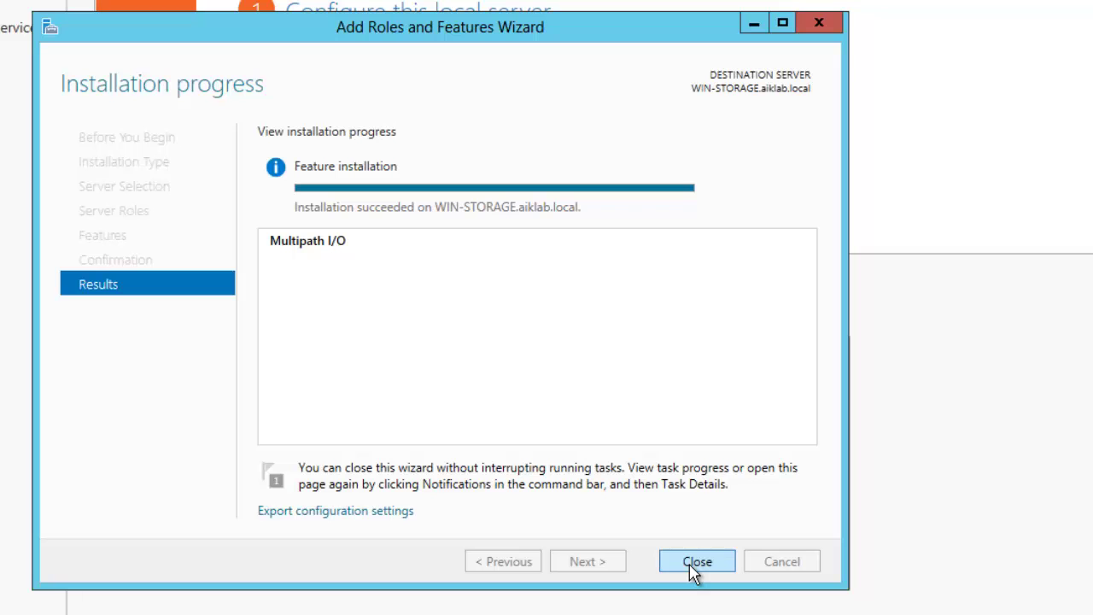
pyautogui.click(696, 565)
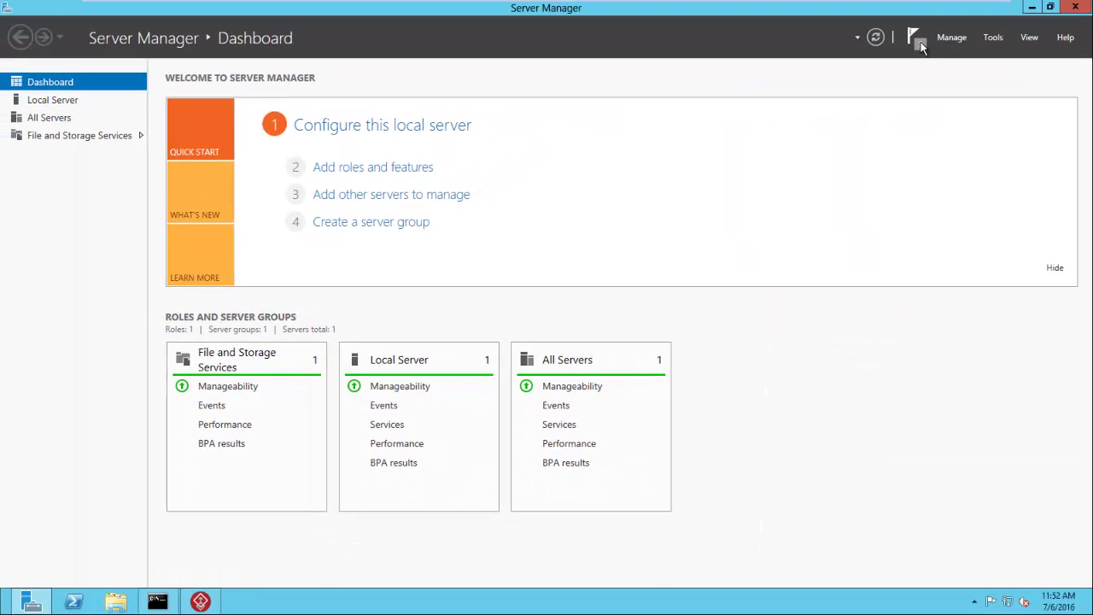
# Check the feature installation notification in Server Manager and close Server Manager.
pyautogui.click(915, 39)
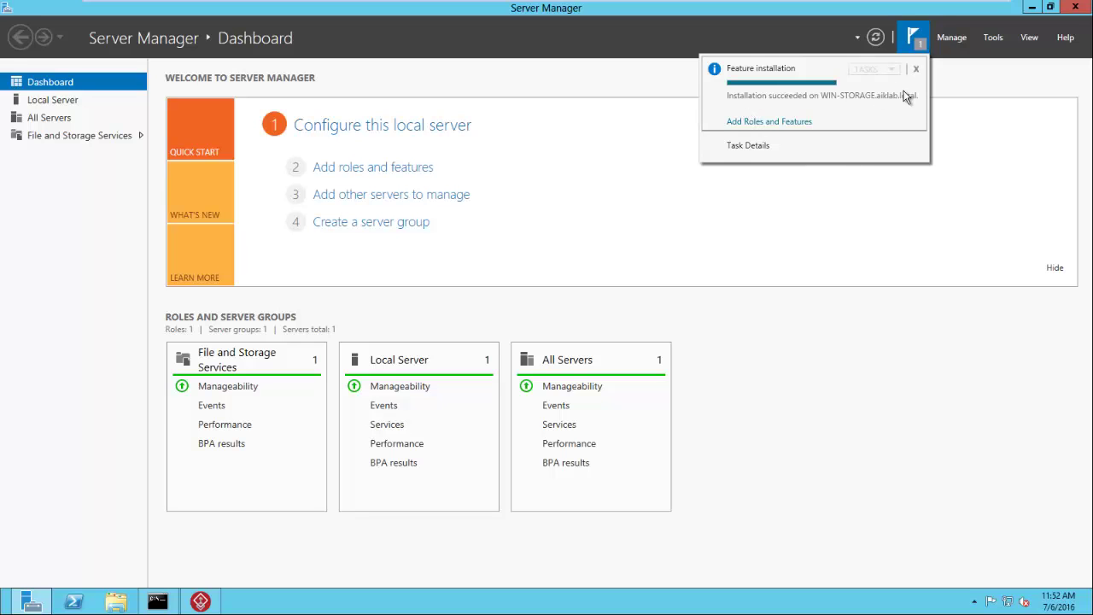
pyautogui.click(1047, 70)
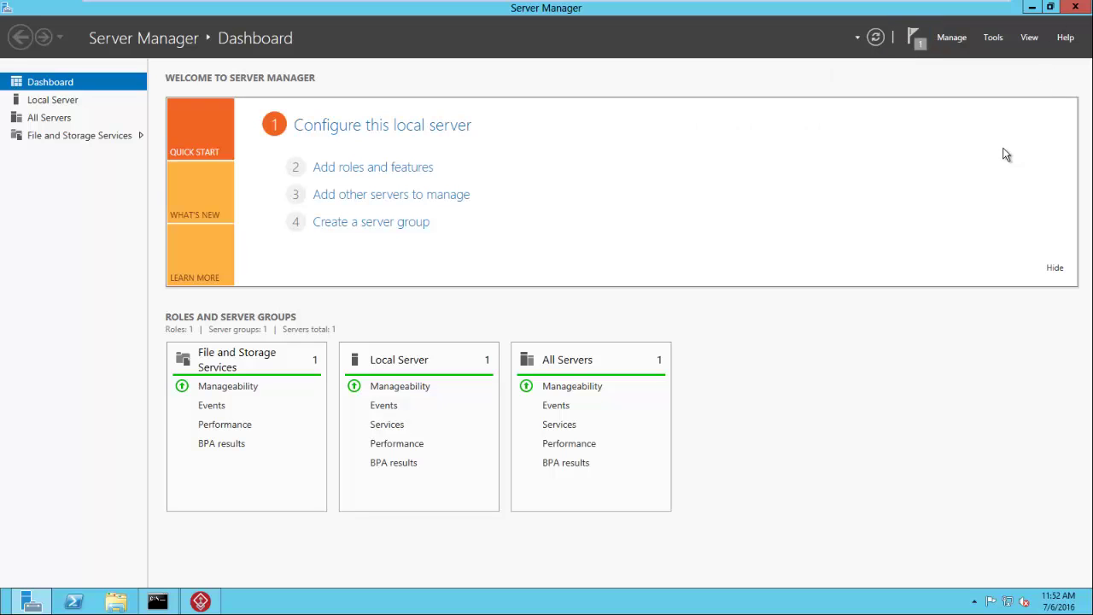
pyautogui.click(1088, 7)
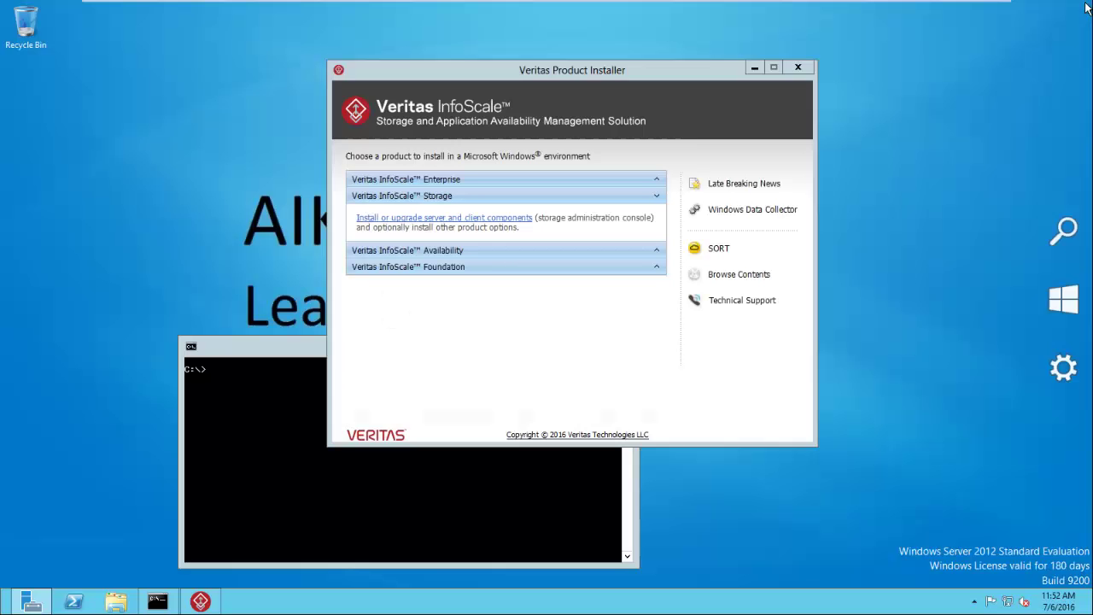
# Start the InfoScale Storage server and client components installer without product update checks, accept the license agreement, and opt out of the Product Improvement Program.
pyautogui.click(459, 219)
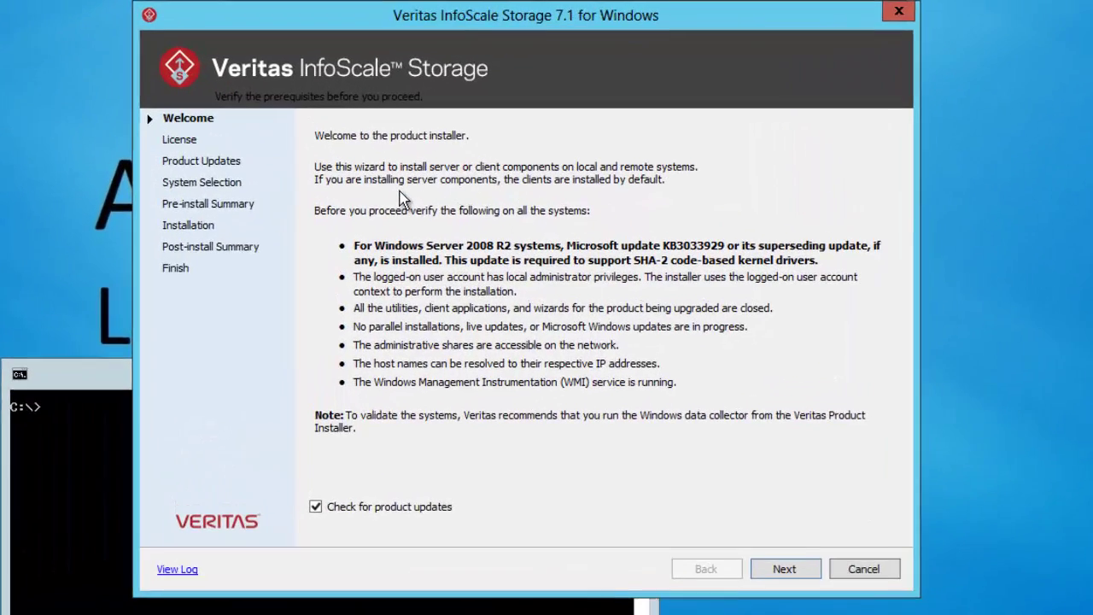
pyautogui.click(368, 464)
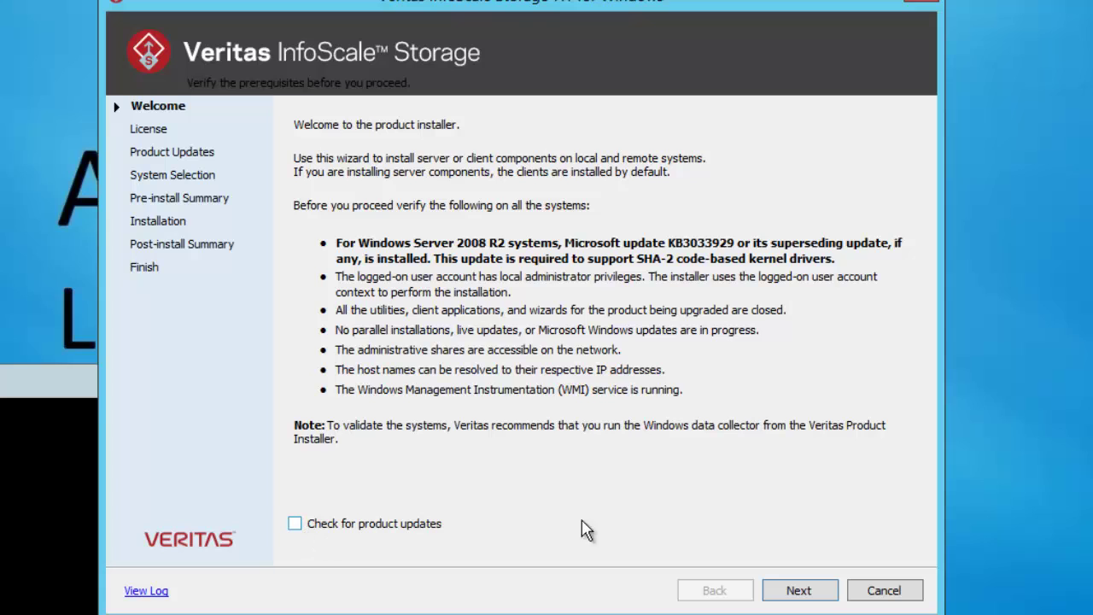
pyautogui.click(815, 591)
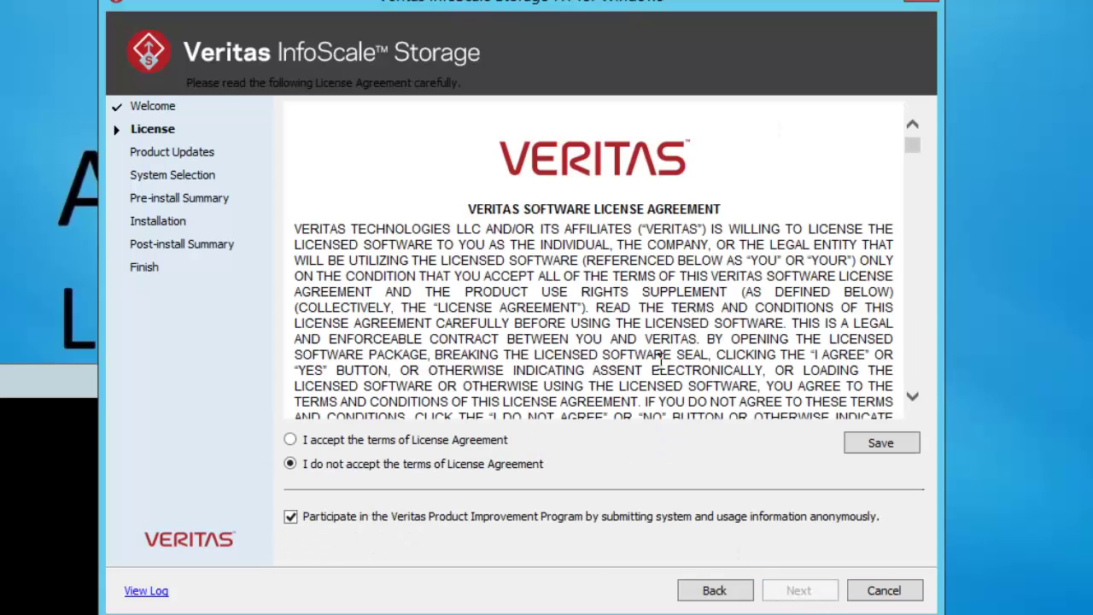
pyautogui.click(290, 440)
pyautogui.click(296, 524)
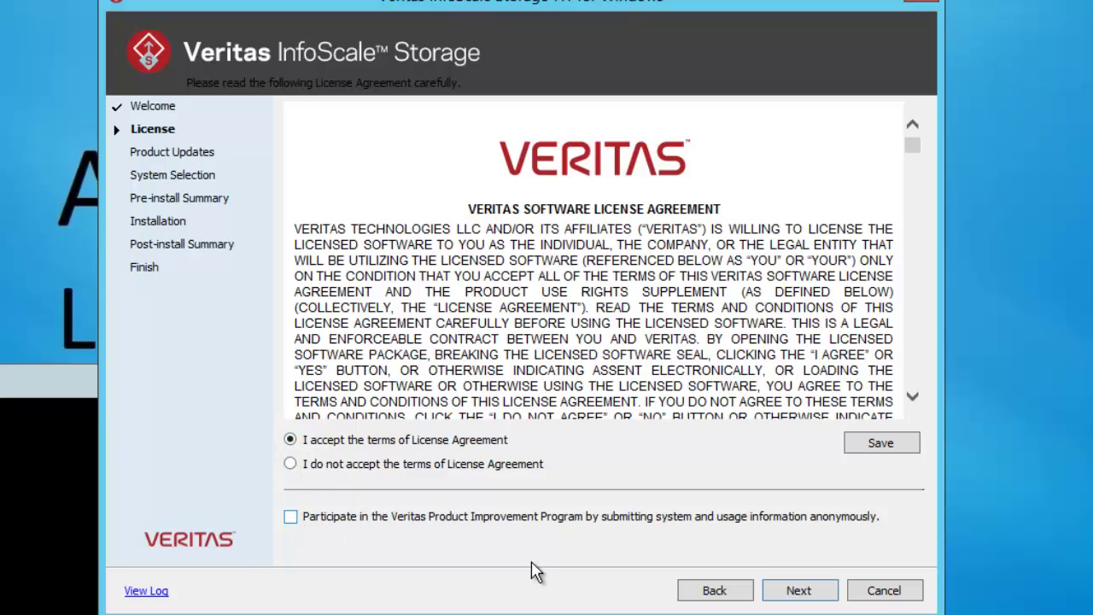
pyautogui.click(798, 592)
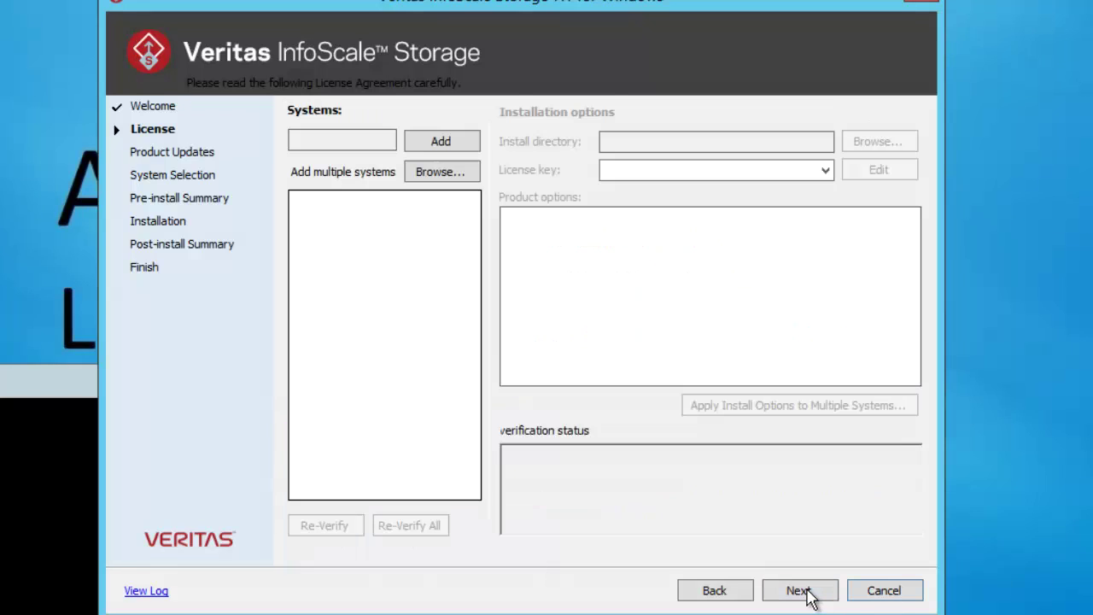
# Add WIN-STORAGE as the installation target with default install options, accepting the validation warnings and acknowledging the MPIO notice.
pyautogui.click(439, 143)
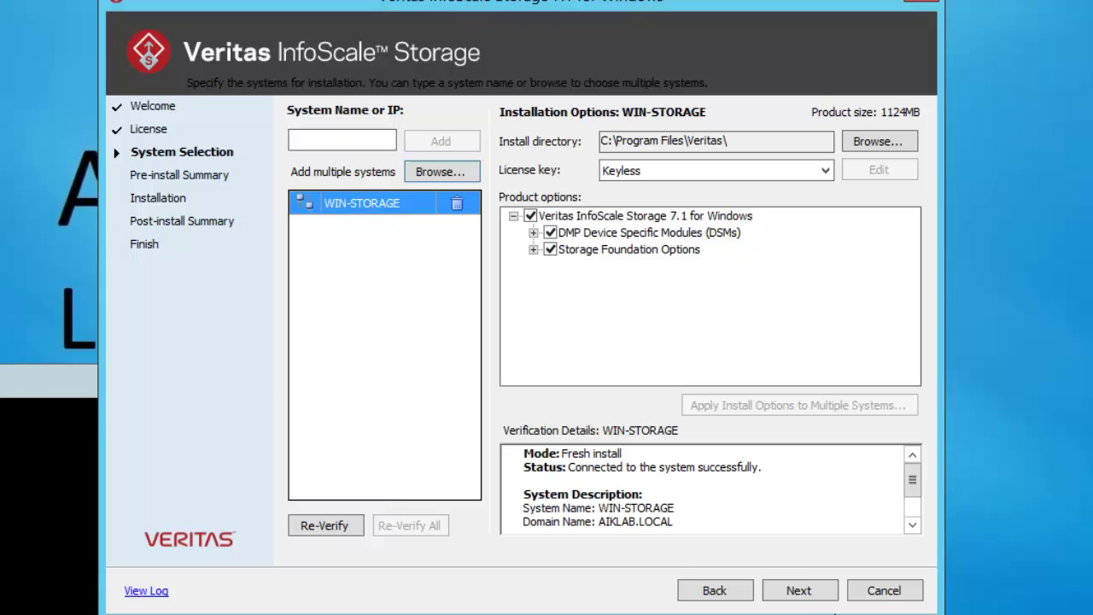
pyautogui.click(799, 591)
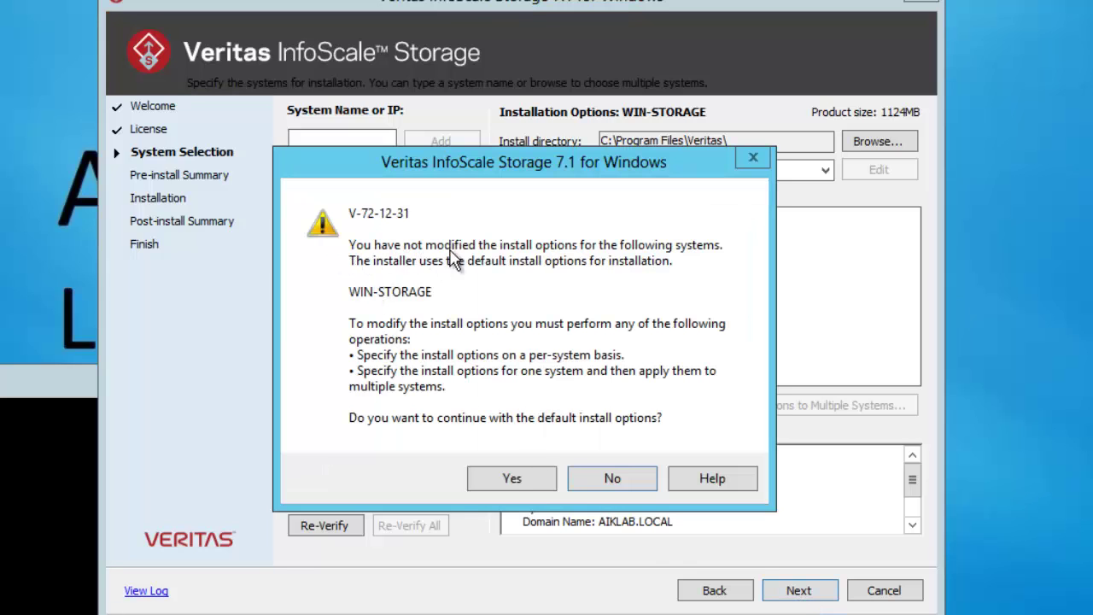
pyautogui.click(522, 482)
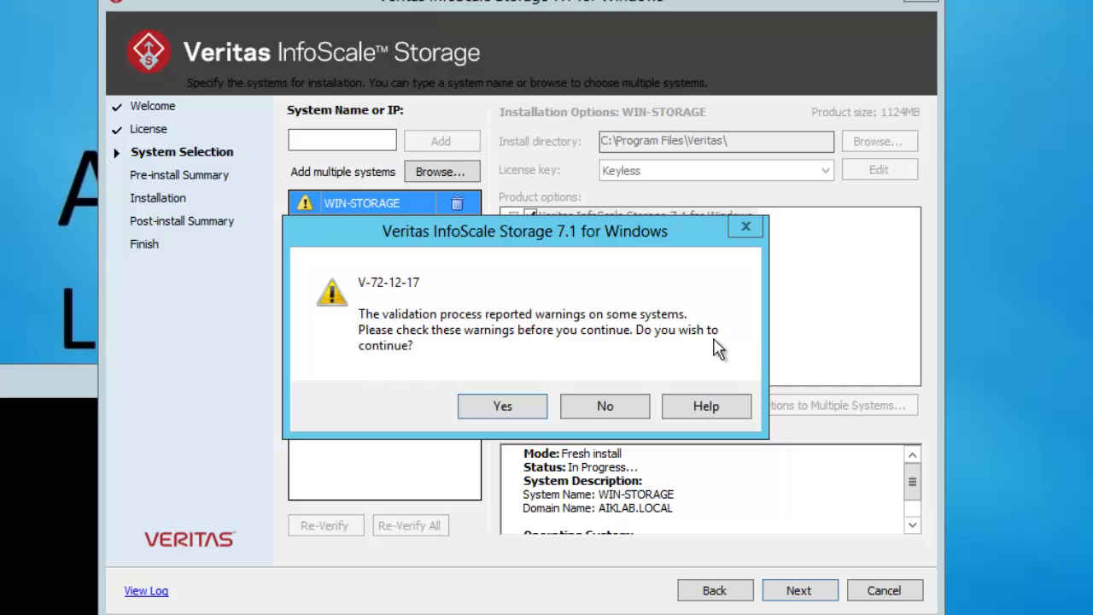
pyautogui.click(504, 407)
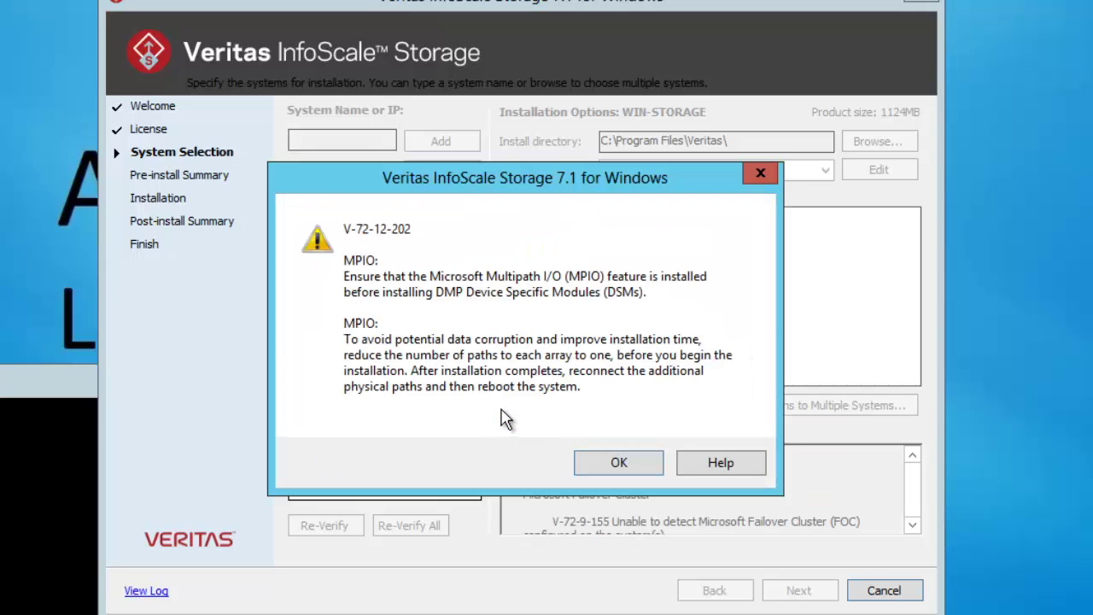
pyautogui.click(608, 468)
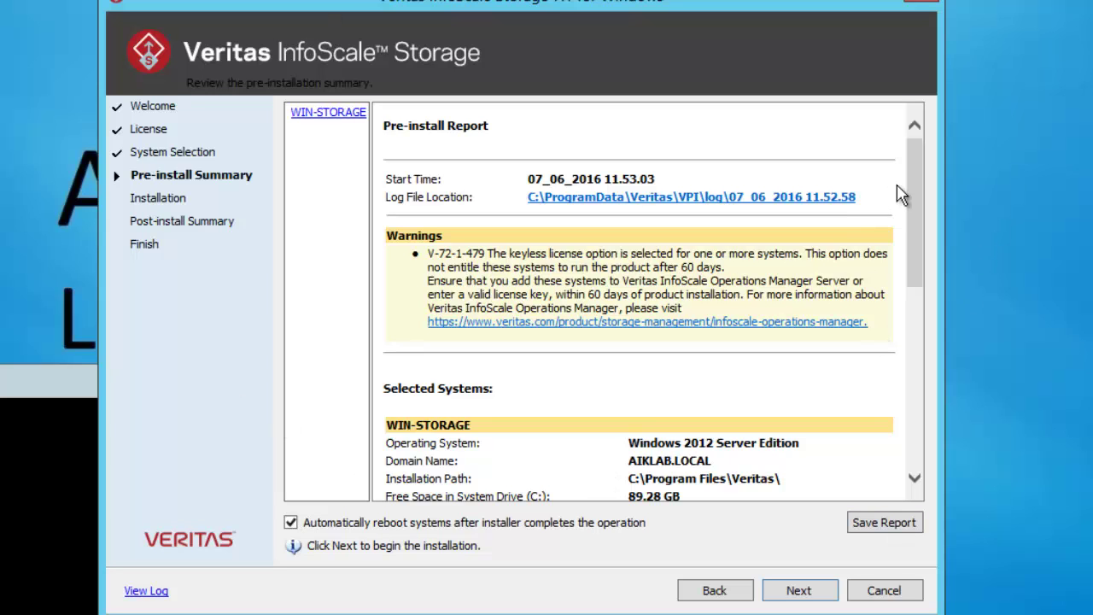
# Review the Pre-install Report, turn off the automatic reboot after installation, and start the installation, accepting the manual reboot requirement.
pyautogui.moveTo(917, 251); pyautogui.dragTo(935, 384)
pyautogui.moveTo(938, 333); pyautogui.dragTo(938, 145)
pyautogui.scroll(-10, 935, 333)
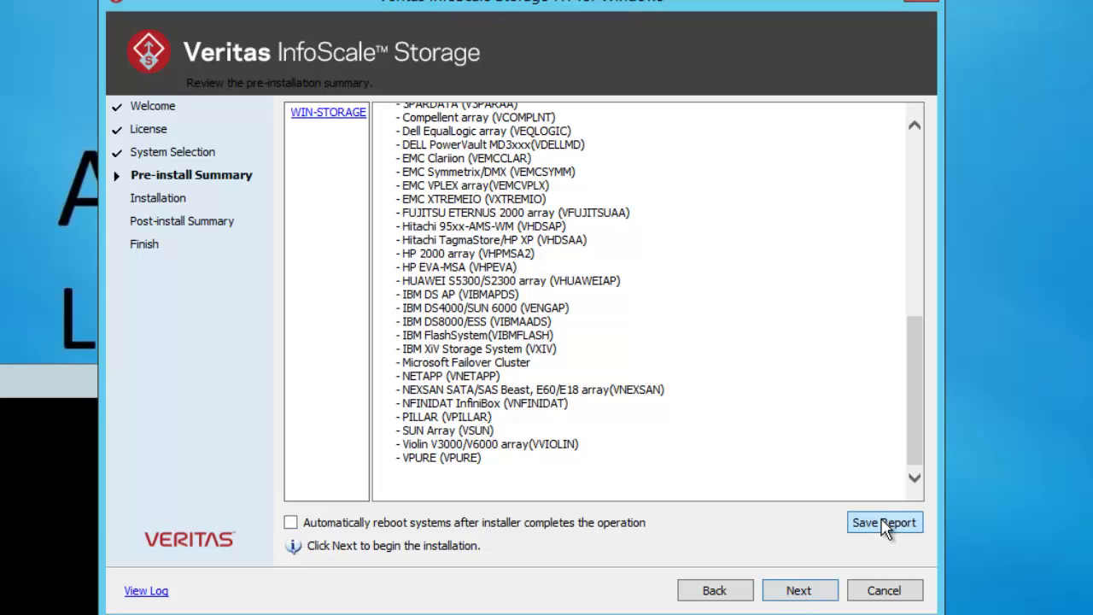
pyautogui.click(799, 591)
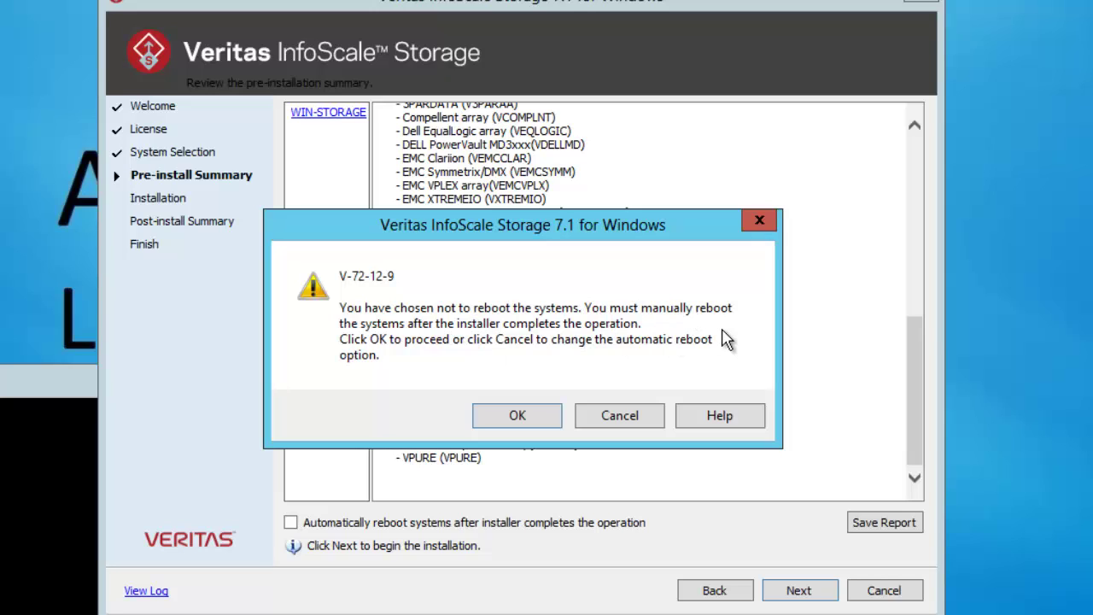
pyautogui.click(516, 415)
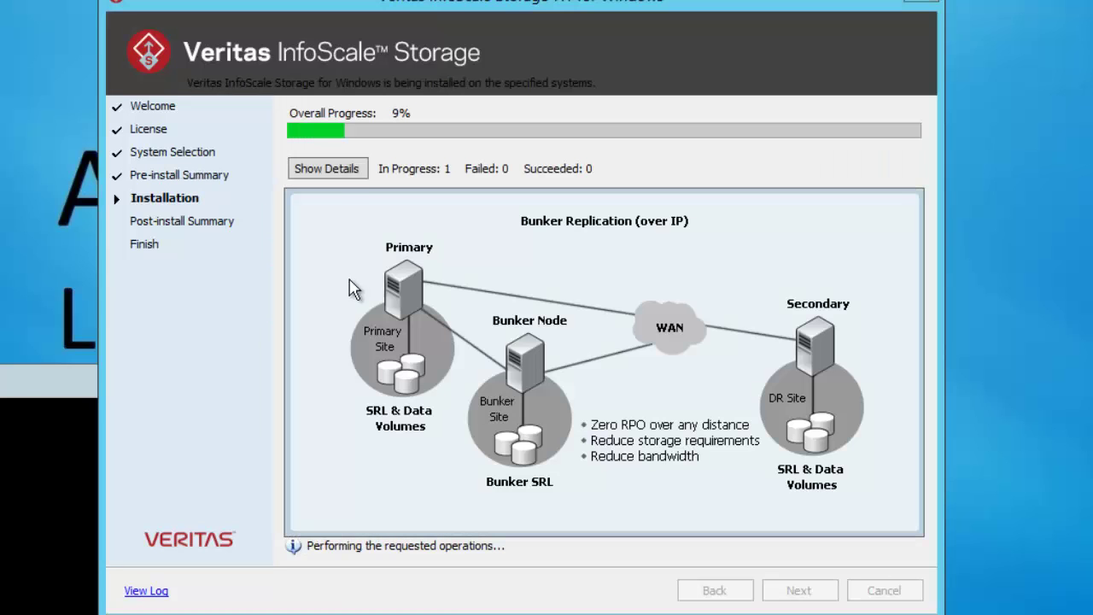
# Show the installation details for WIN-STORAGE, finish the wizard after the Post-install Report, and close the Veritas Product Installer.
pyautogui.click(326, 171)
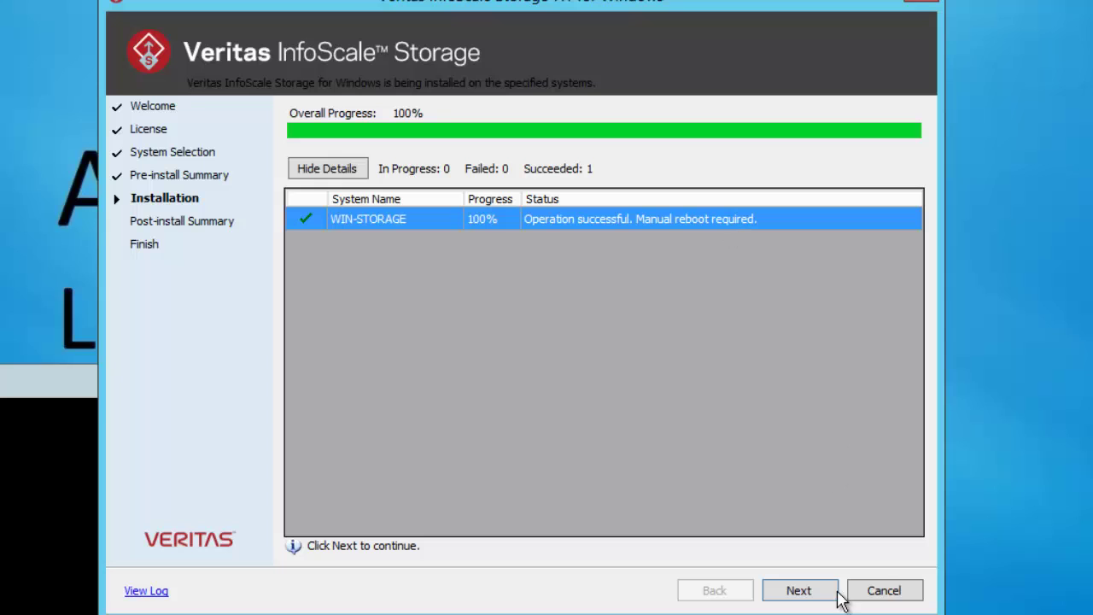
pyautogui.click(798, 590)
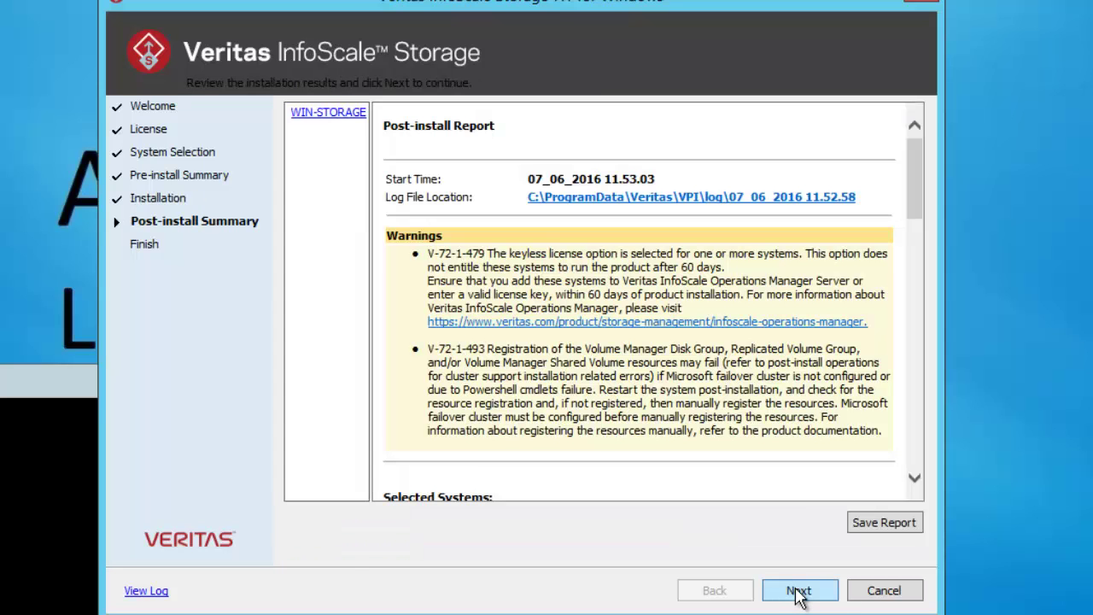
pyautogui.click(798, 590)
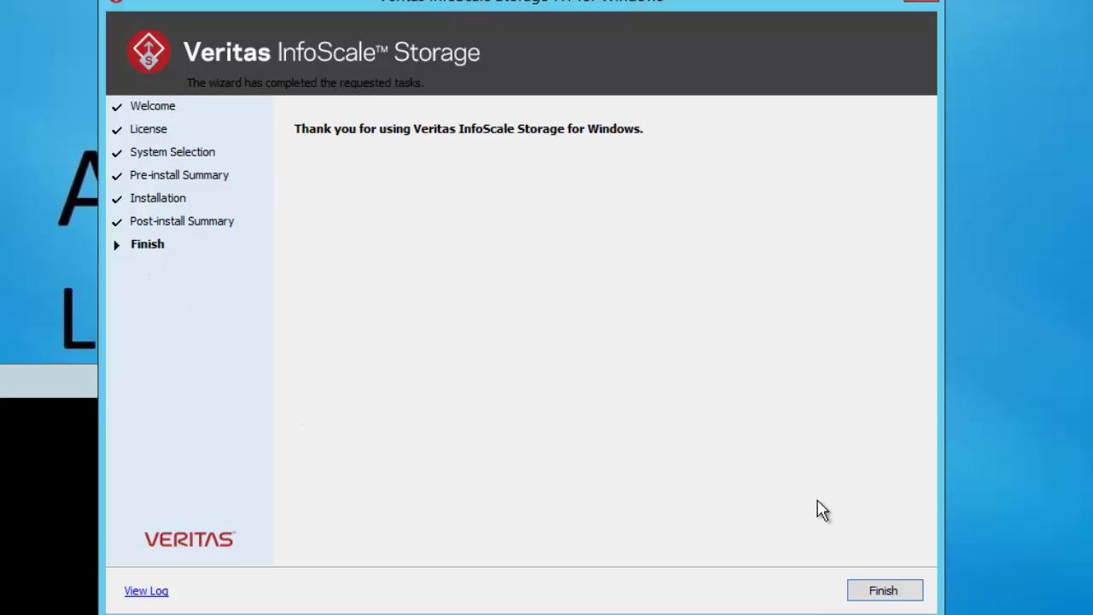
pyautogui.click(875, 594)
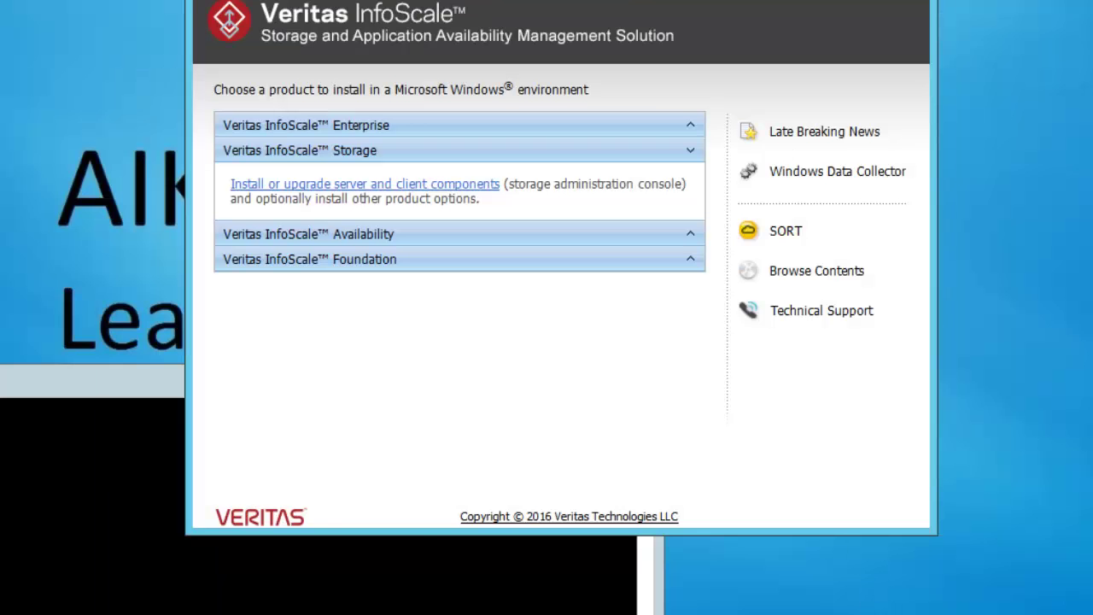
pyautogui.hotkey('alt', 'F4')
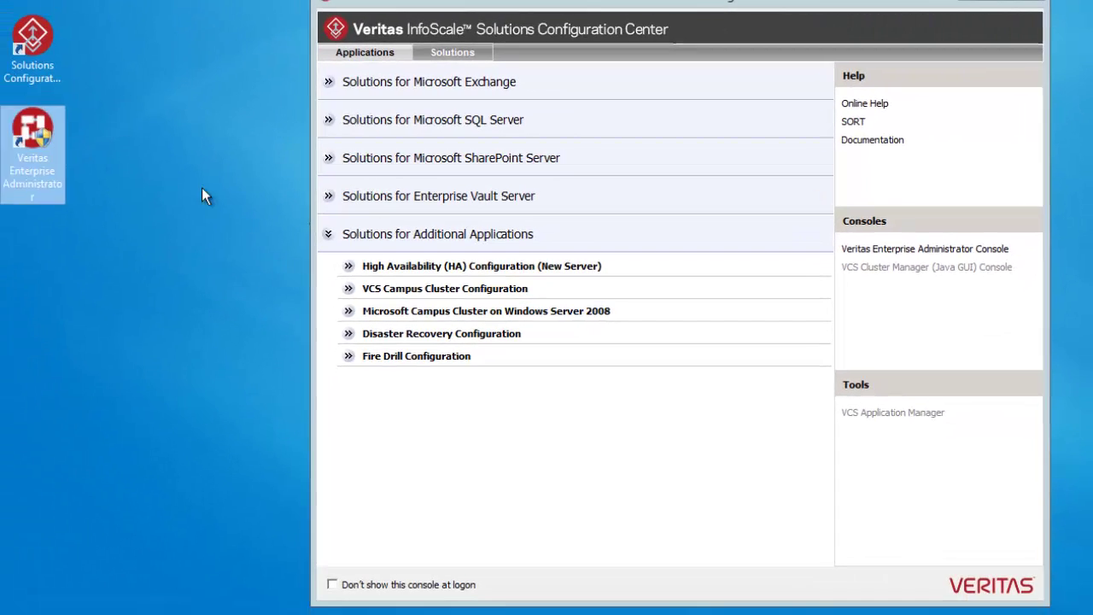
# Launch the Veritas Enterprise Administrator Console from the Solutions Configuration Center, allow it to make changes, and use the Default profile.
pyautogui.click(25, 73)
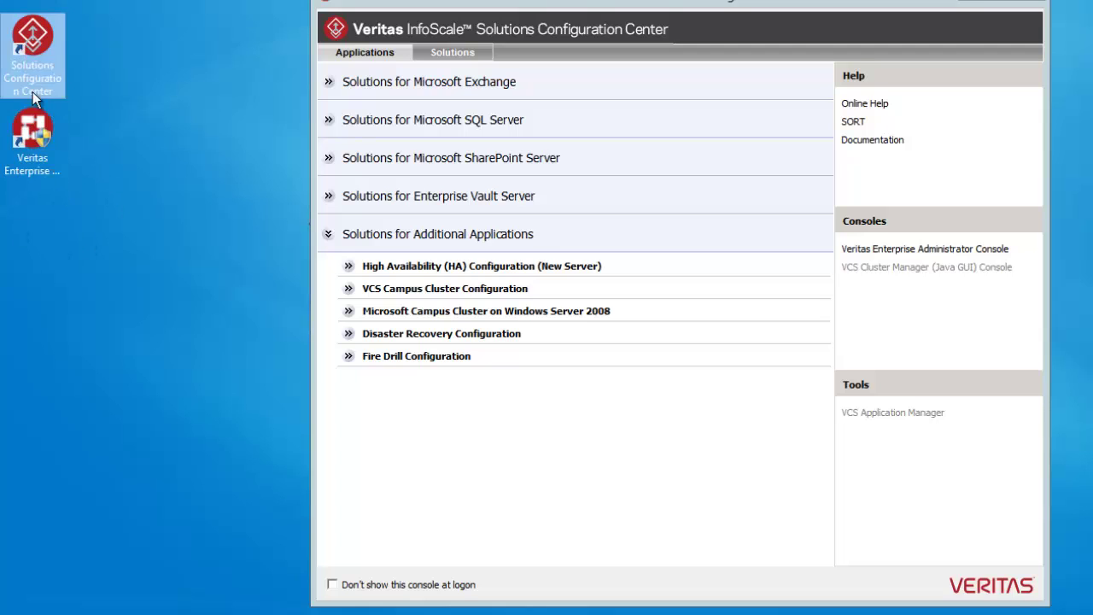
pyautogui.click(37, 147)
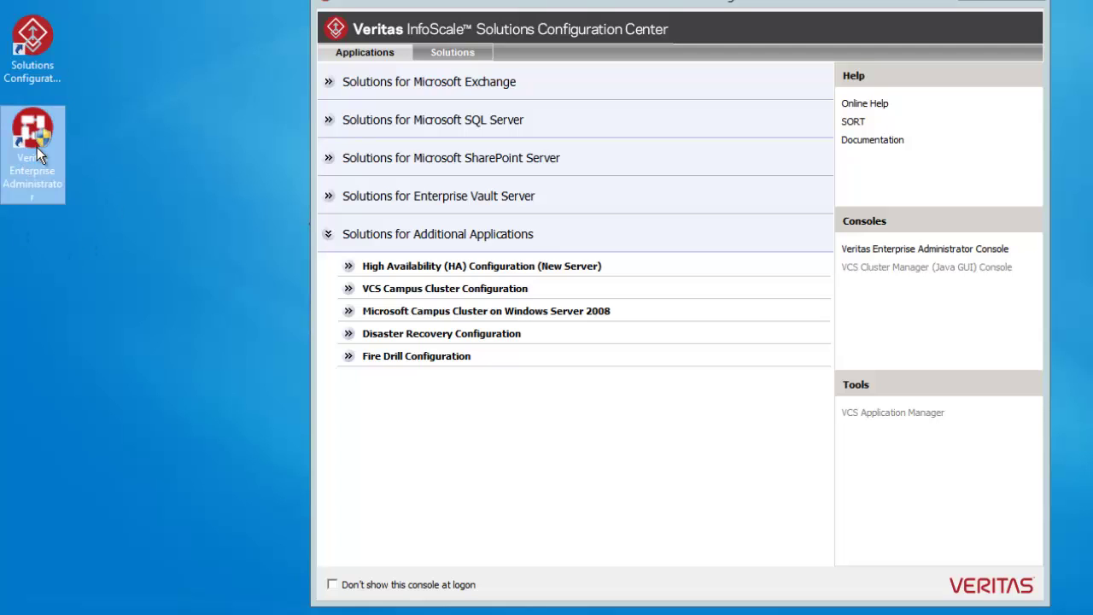
pyautogui.click(870, 250)
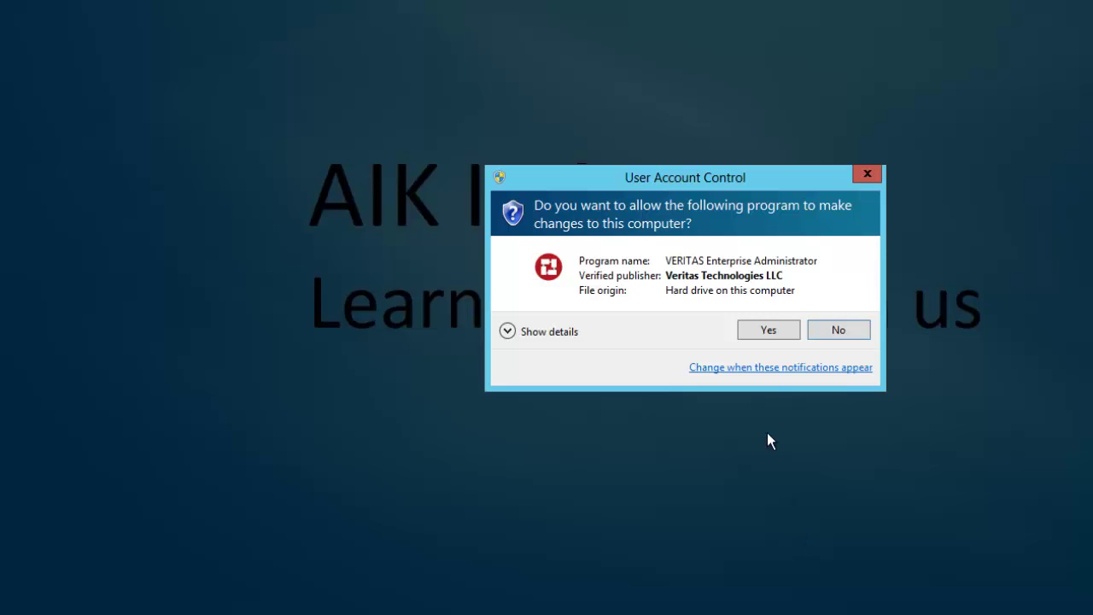
pyautogui.click(764, 330)
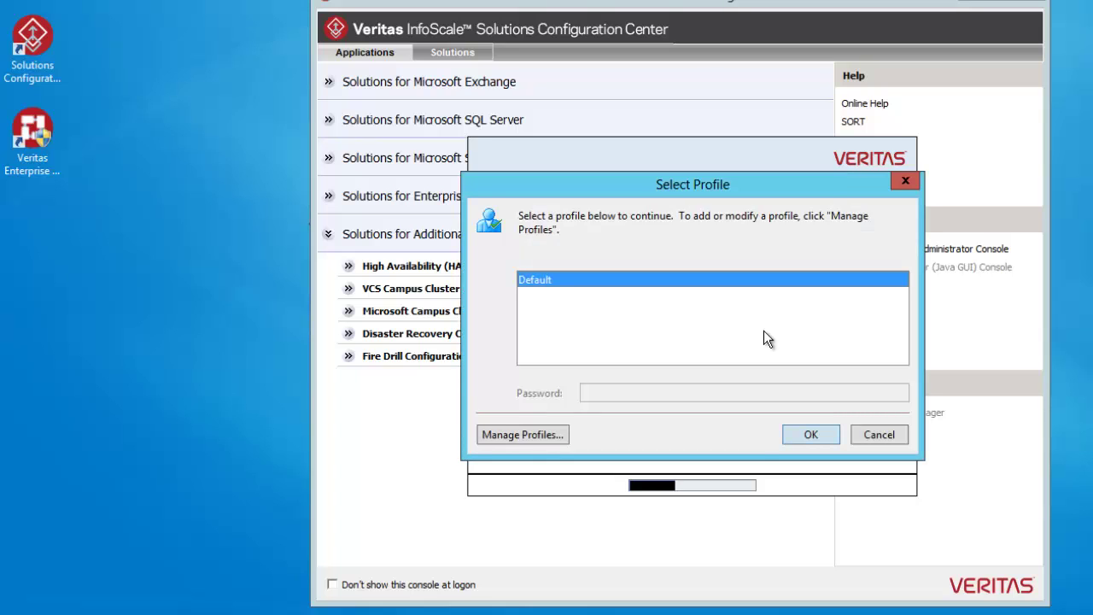
pyautogui.click(813, 436)
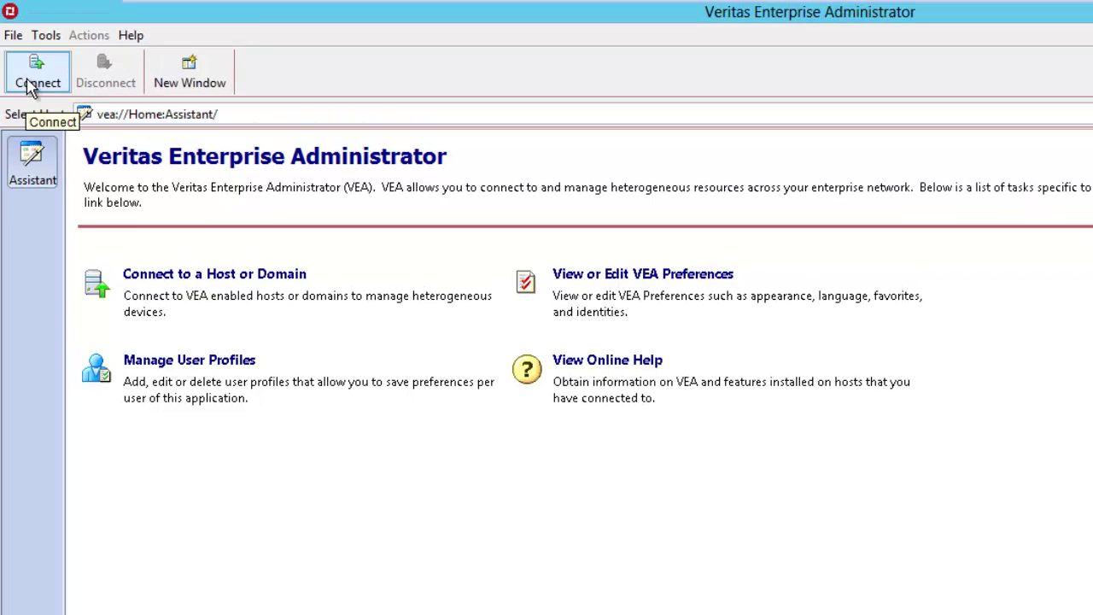
# Connect to the local host with host name "." as the logged-on user, and dismiss the connection message.
pyautogui.click(31, 85)
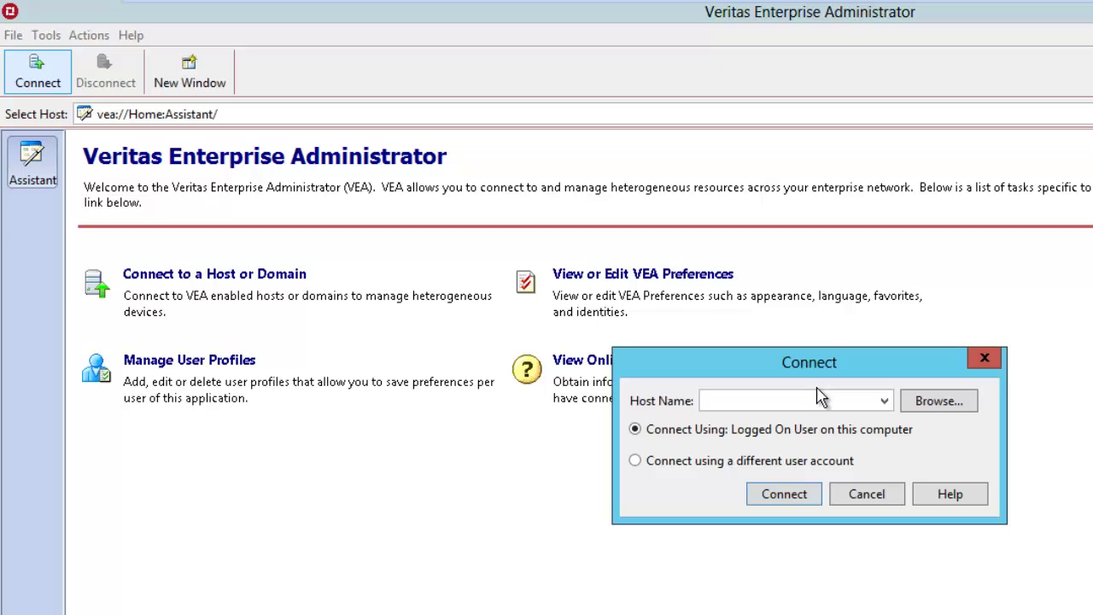
pyautogui.write('.')
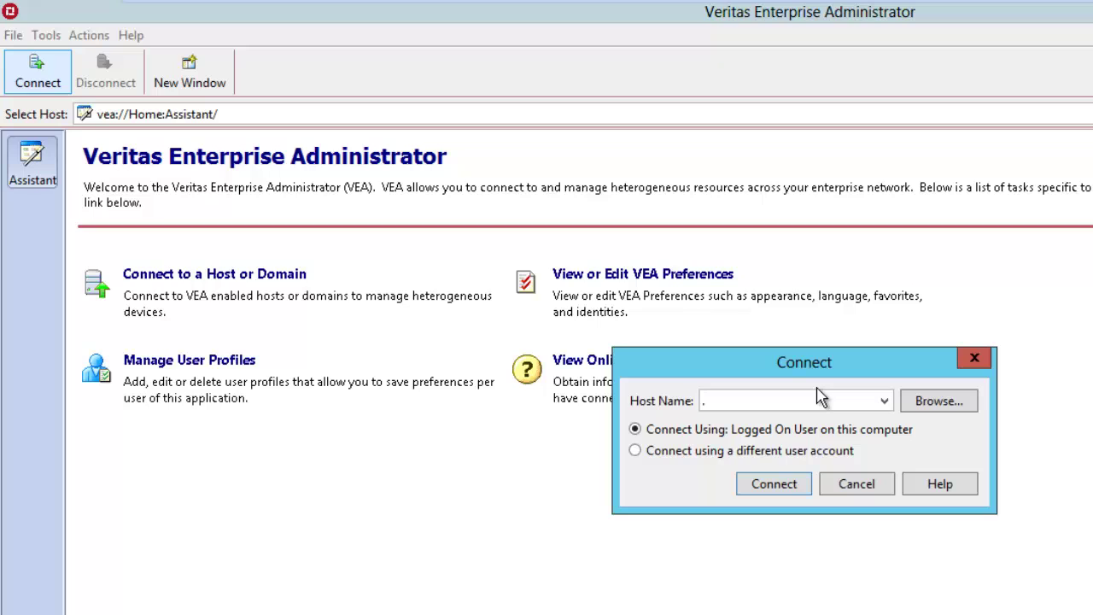
pyautogui.click(772, 499)
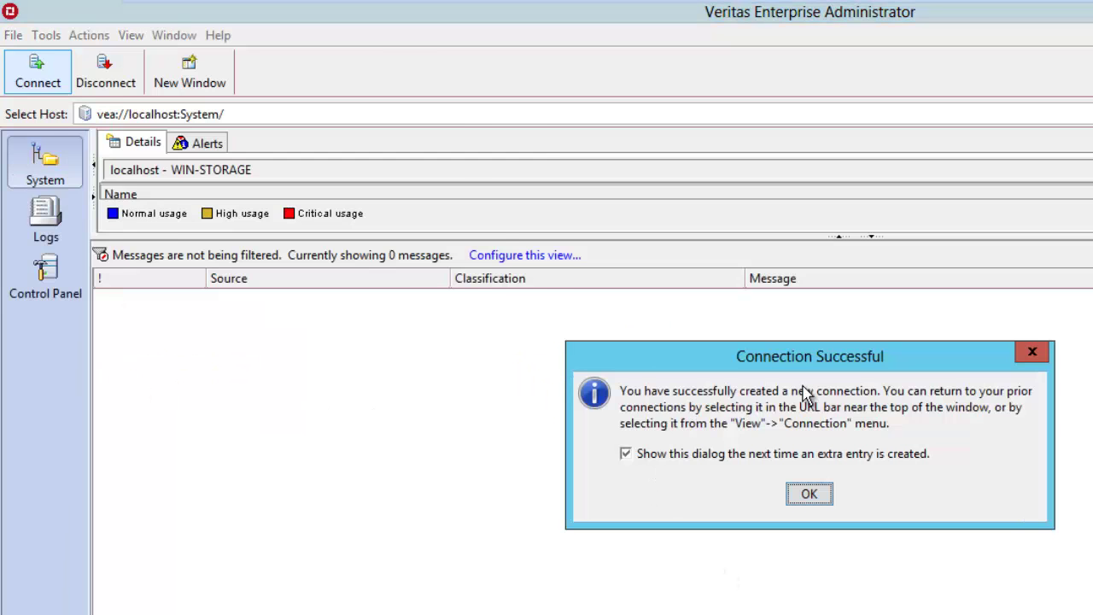
pyautogui.click(817, 498)
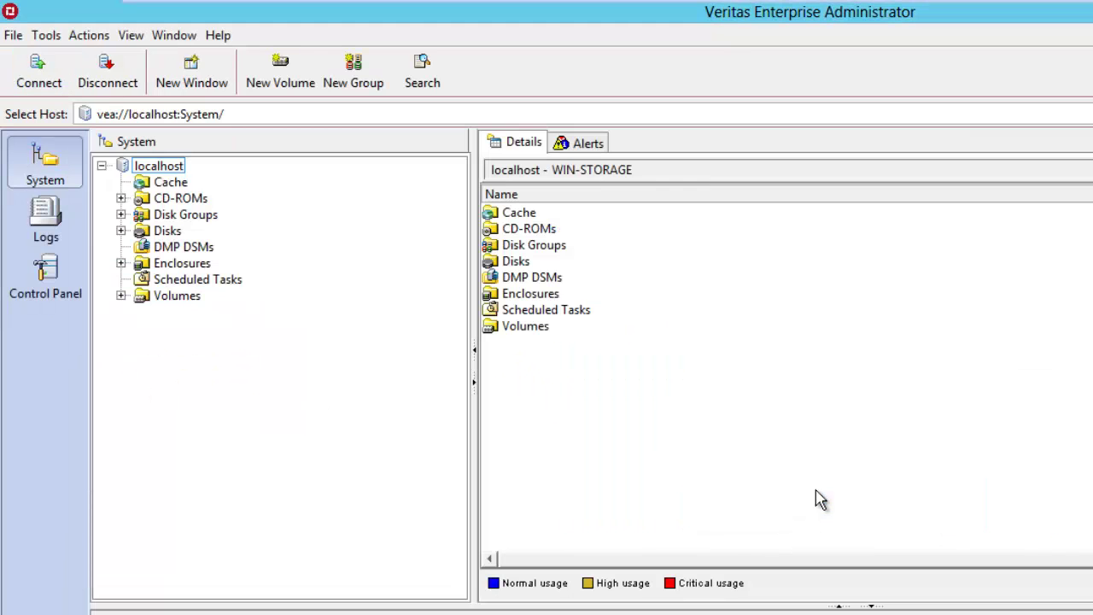
# Examine the localhost disk groups, disks and CD-ROMs, including BasicGroup and the actions available for its disk Harddisk0.
pyautogui.click(124, 215)
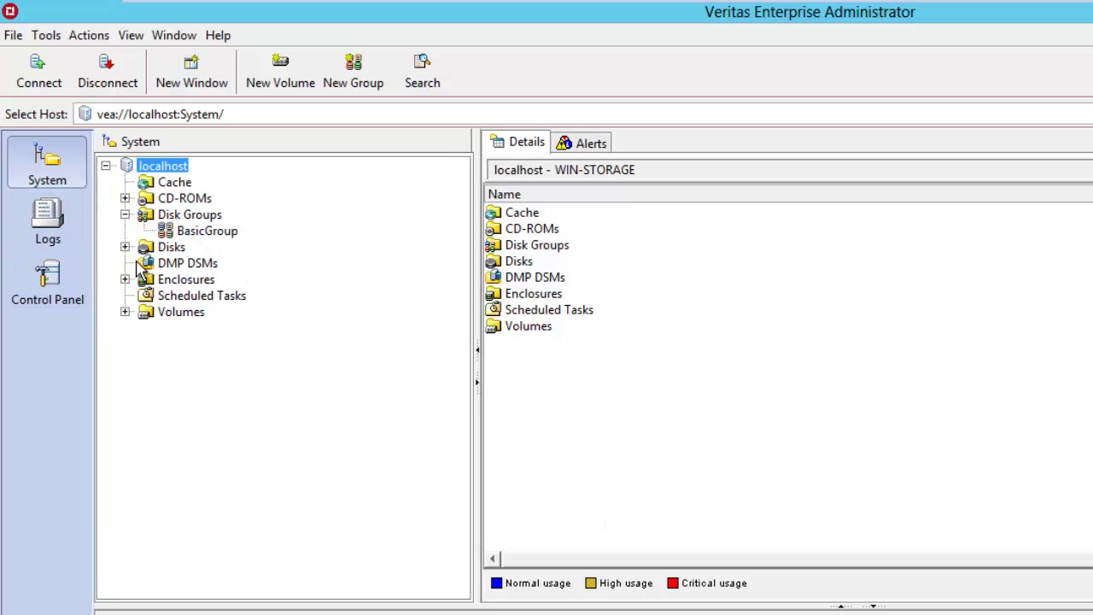
pyautogui.click(125, 246)
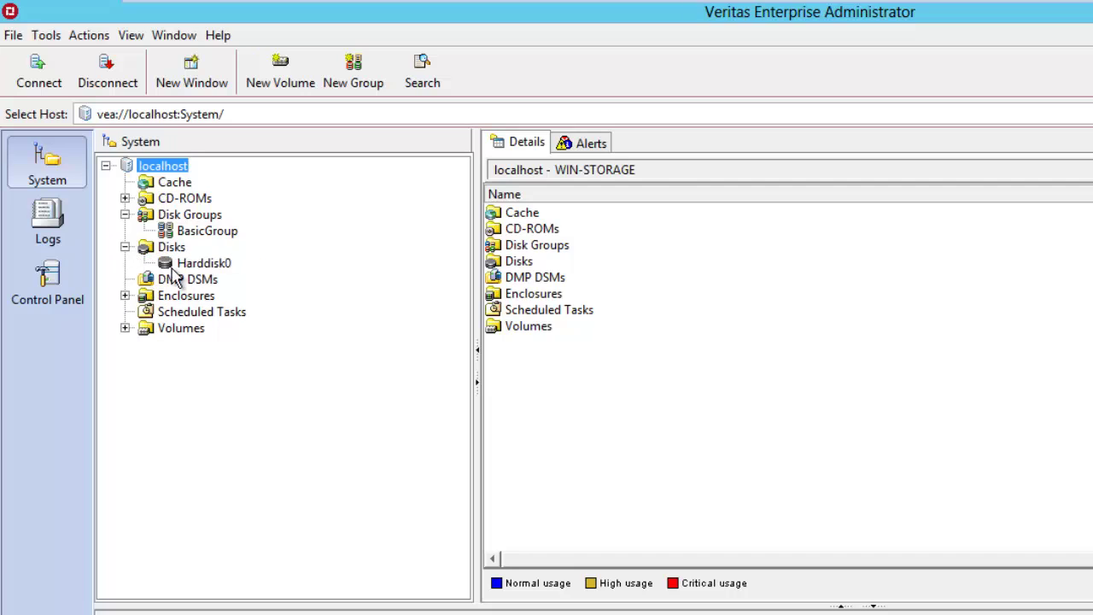
pyautogui.click(125, 198)
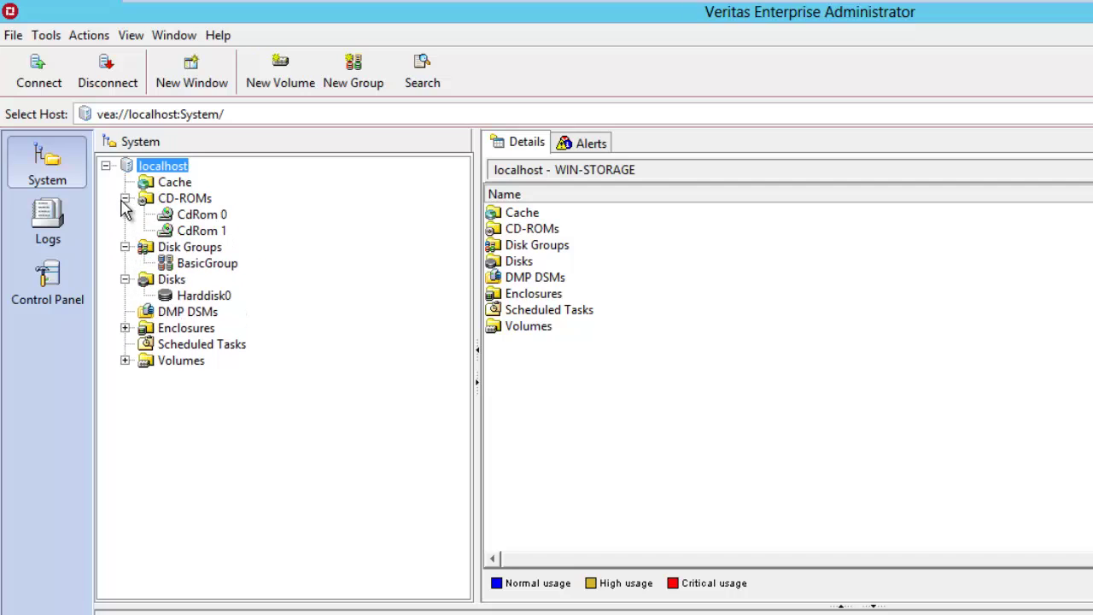
pyautogui.click(125, 199)
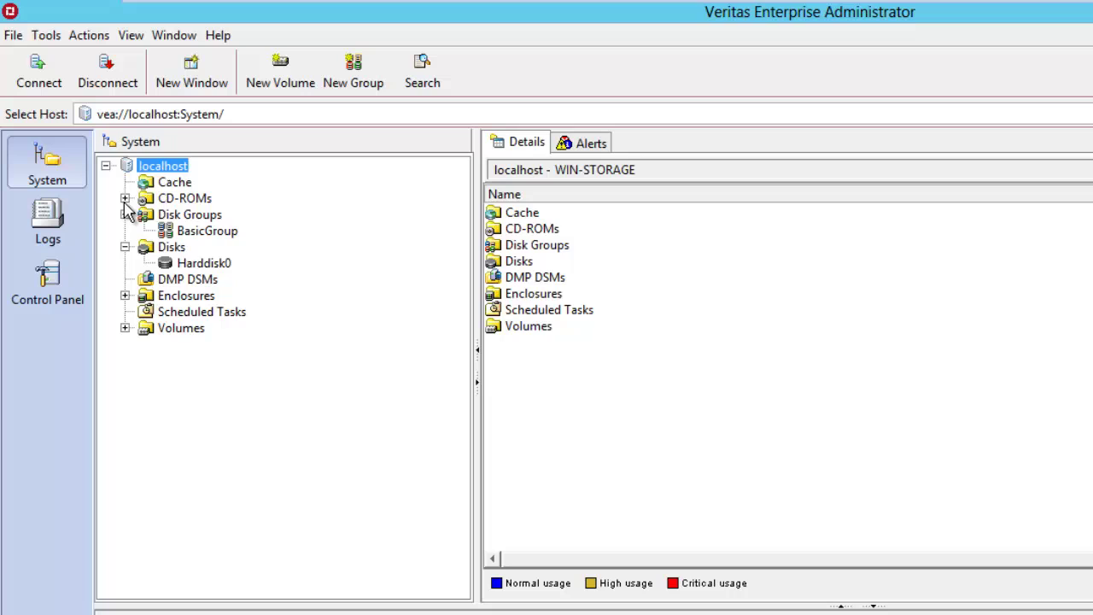
pyautogui.click(194, 237)
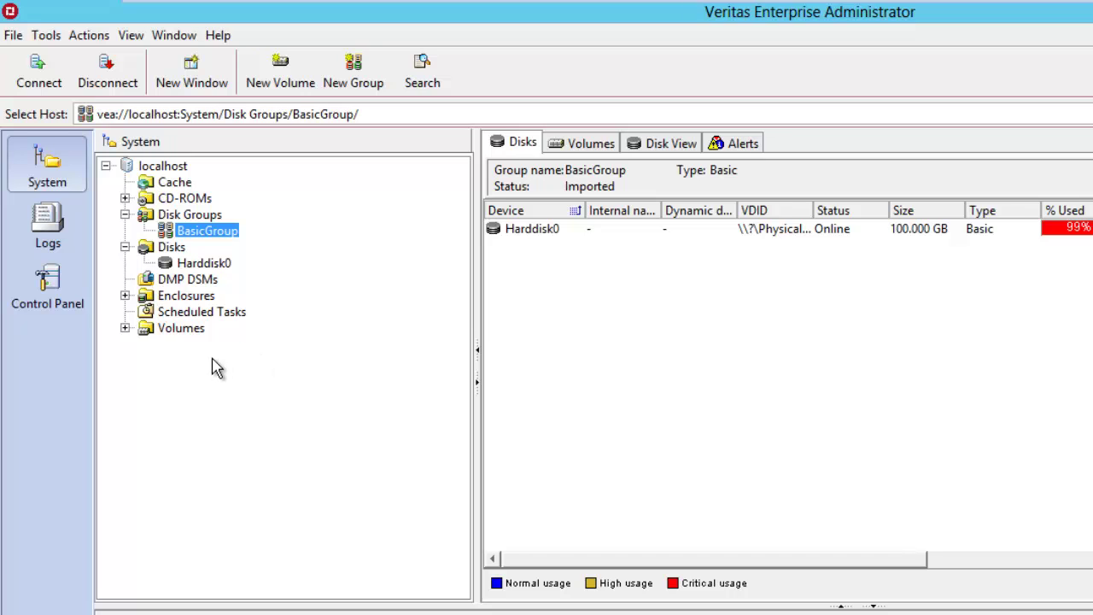
pyautogui.rightClick(515, 234)
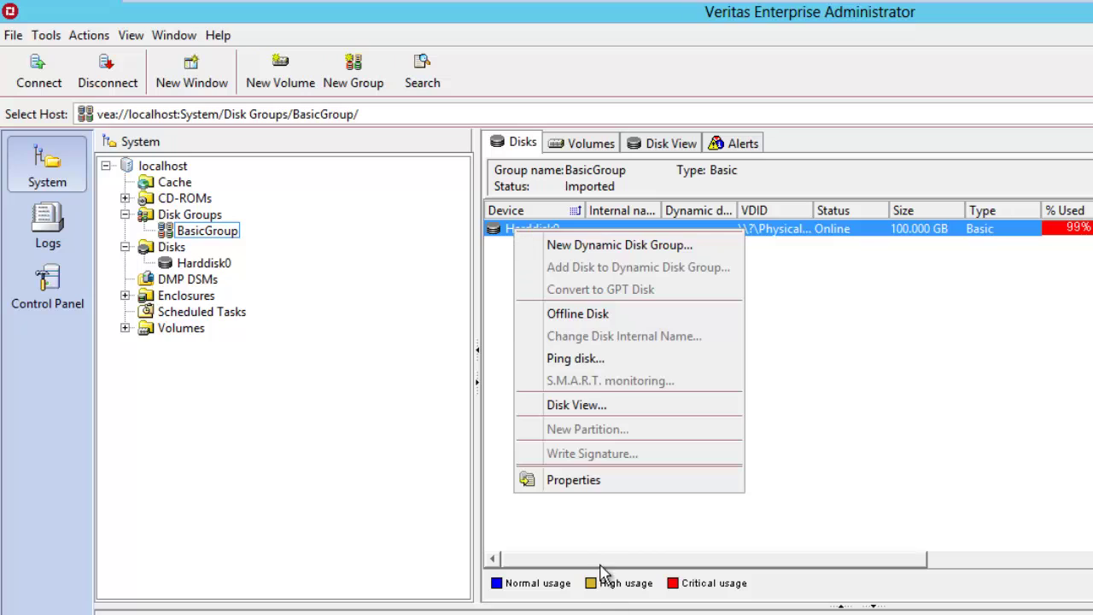
pyautogui.click(350, 453)
# Look through the Control Panel and Logs views, and return to the System view to list the disk groups.
pyautogui.click(45, 303)
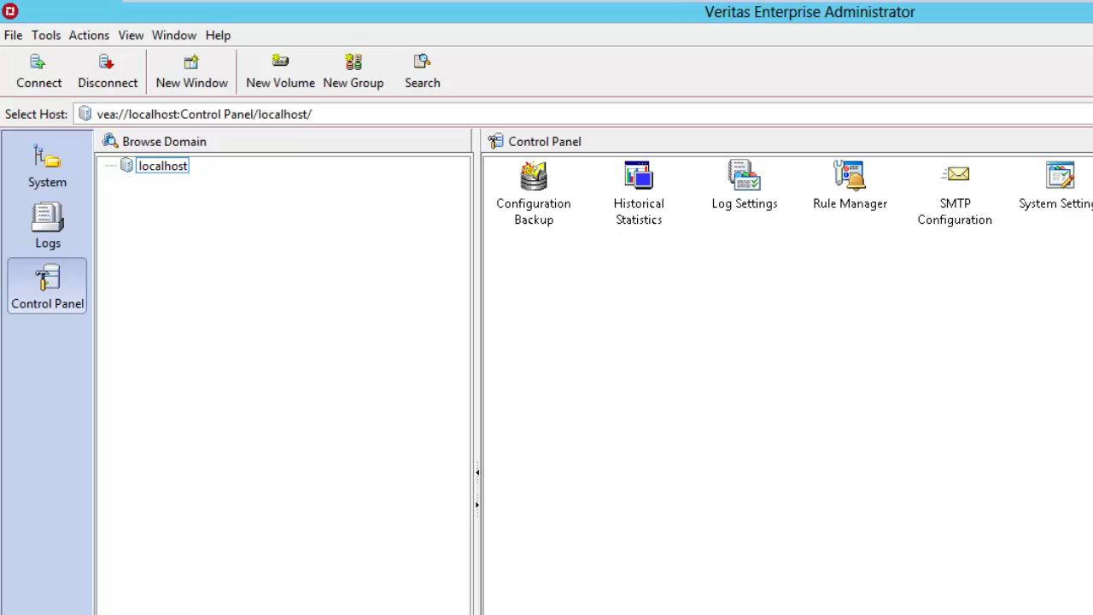
pyautogui.click(51, 227)
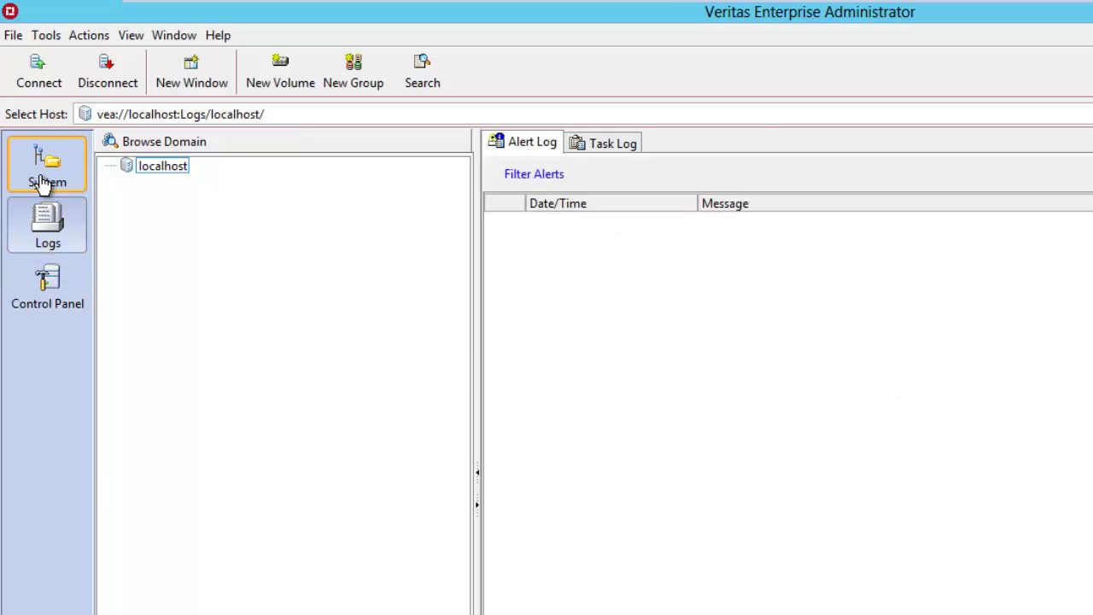
pyautogui.click(45, 182)
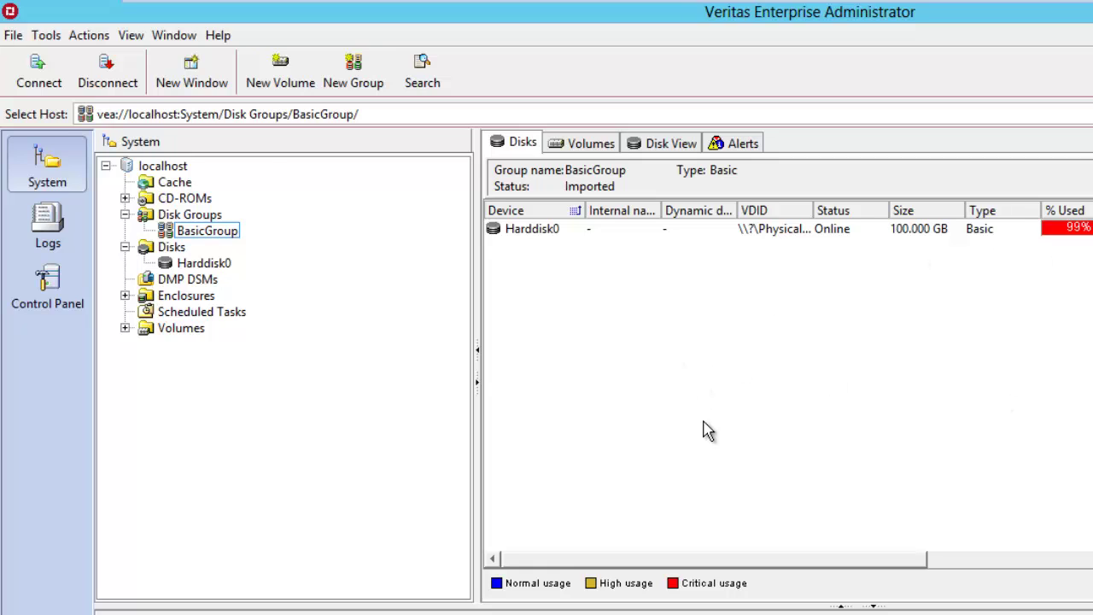
pyautogui.click(185, 218)
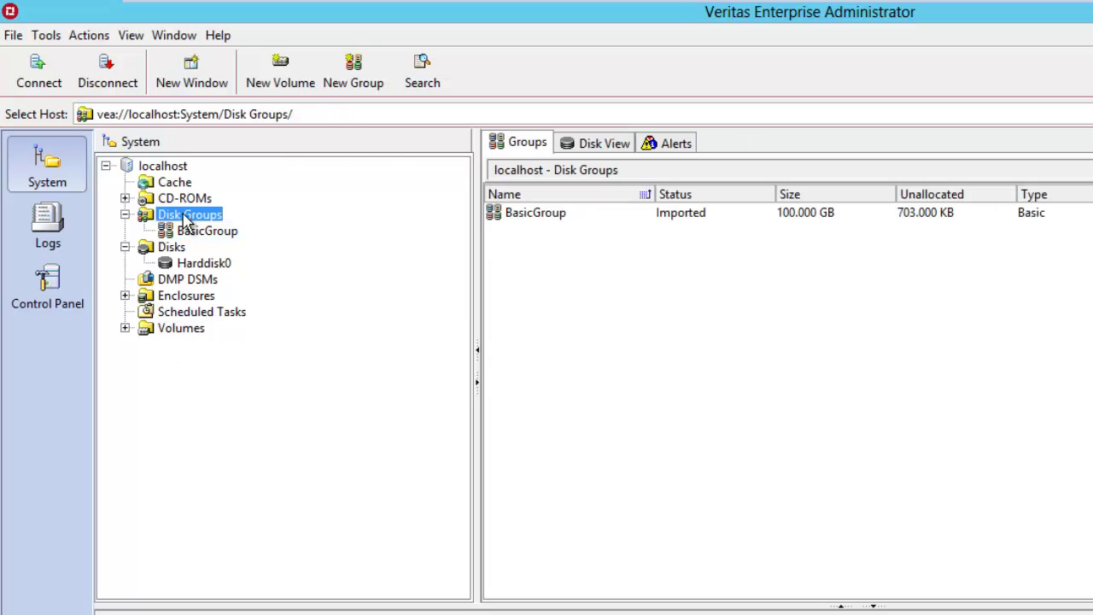